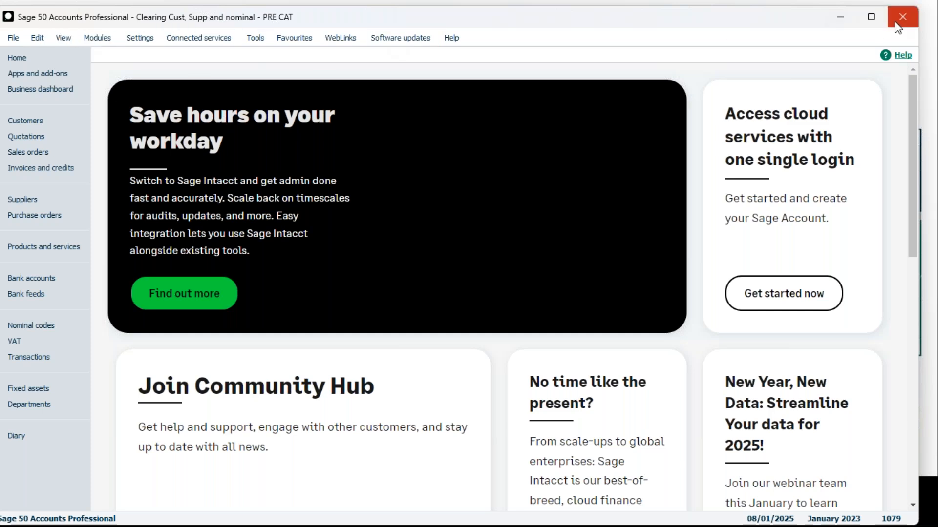
Maximize the accounts window and review the program's About details, including data, invoice, order and record counts
mouse_move(871, 20)
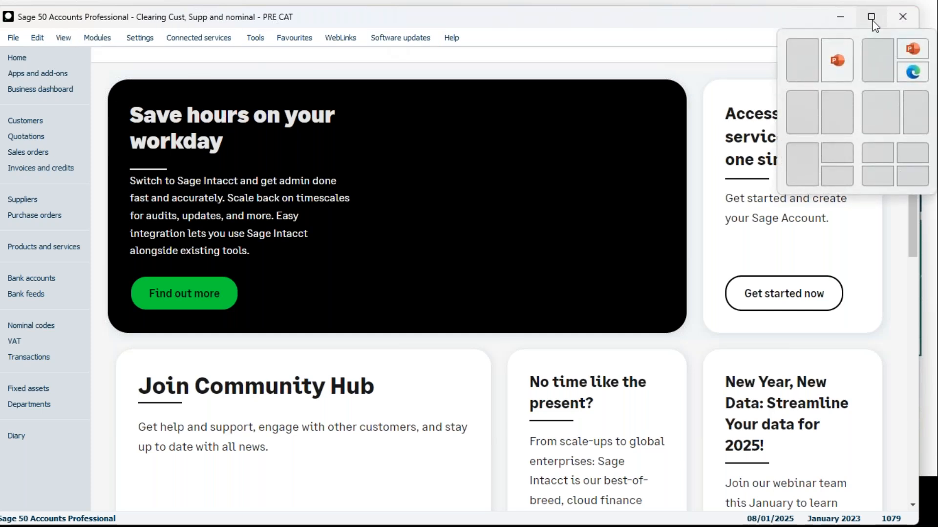
left_click(871, 18)
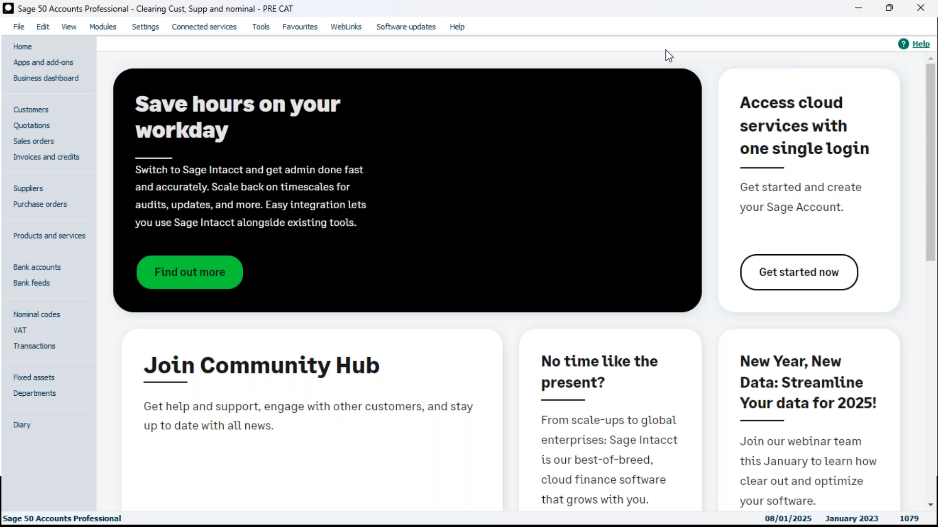
left_click(459, 30)
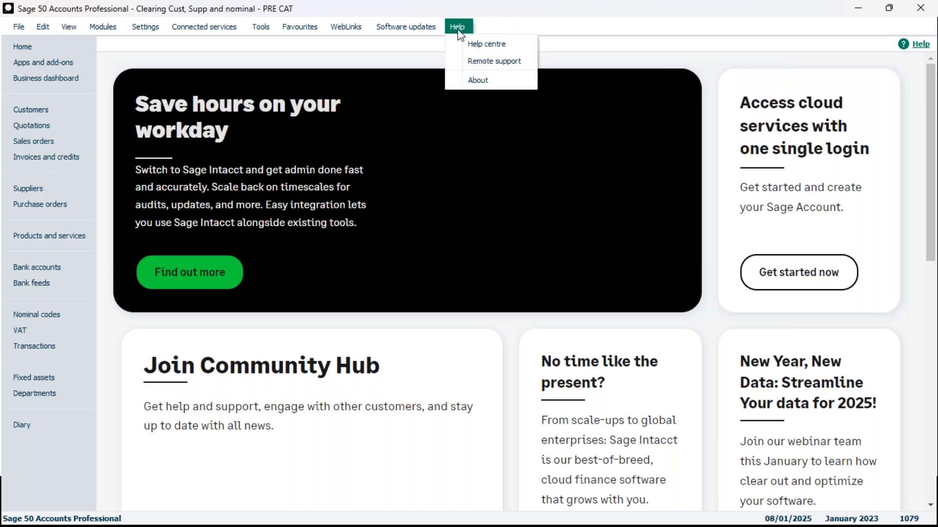
left_click(466, 83)
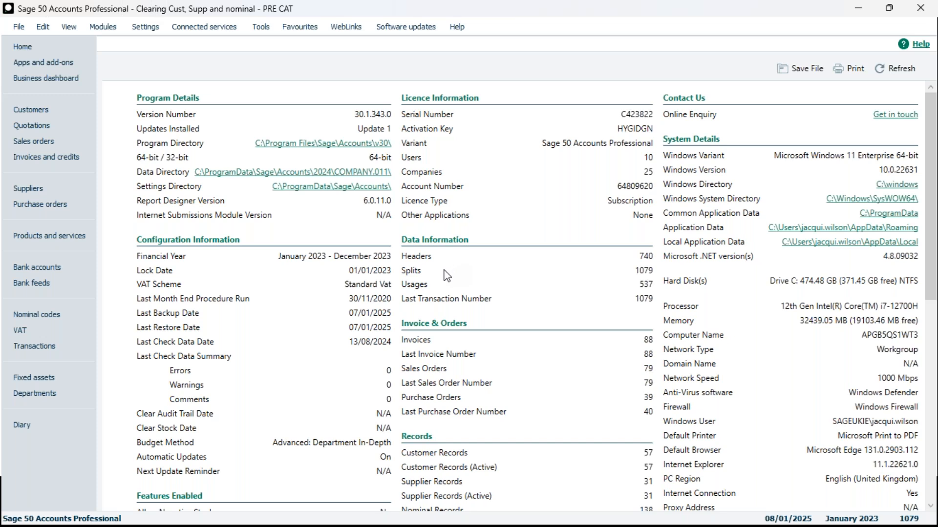
scroll(446, 293, "down", 5)
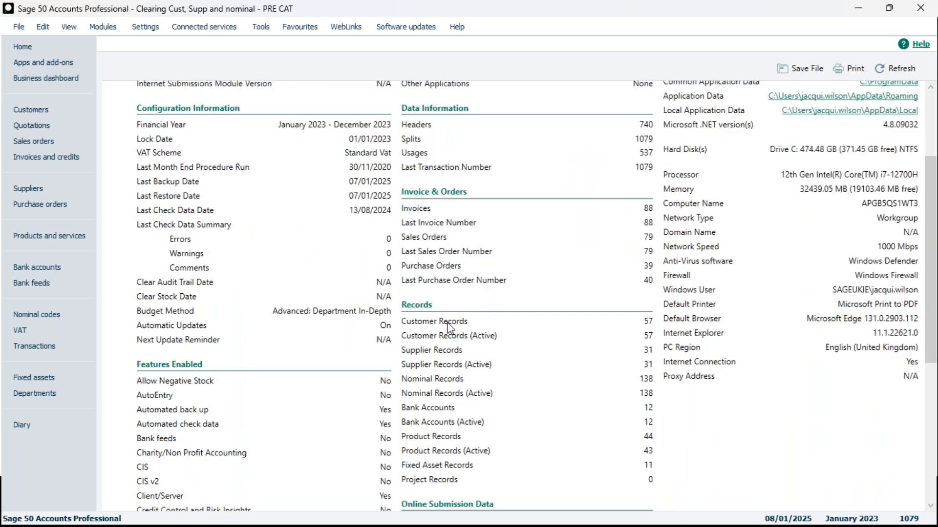
scroll(447, 330, "down", 1)
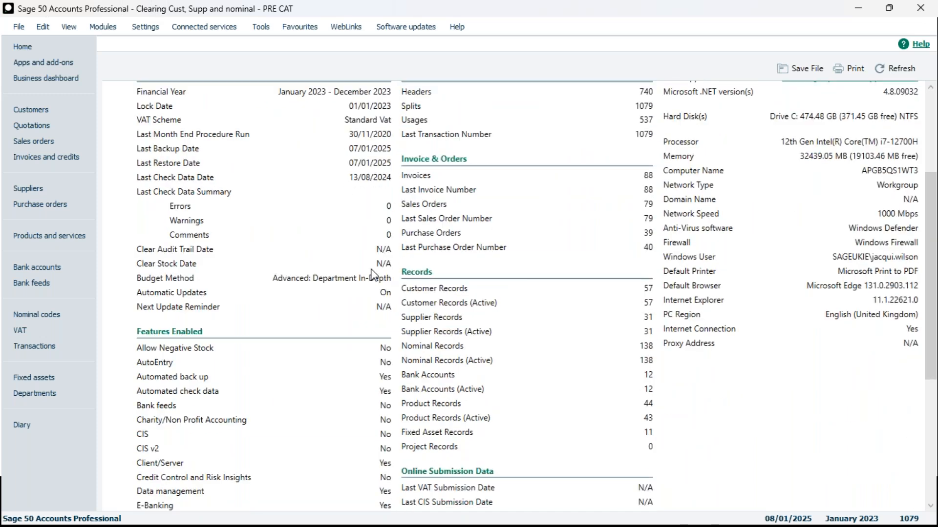
scroll(322, 272, "up", 3)
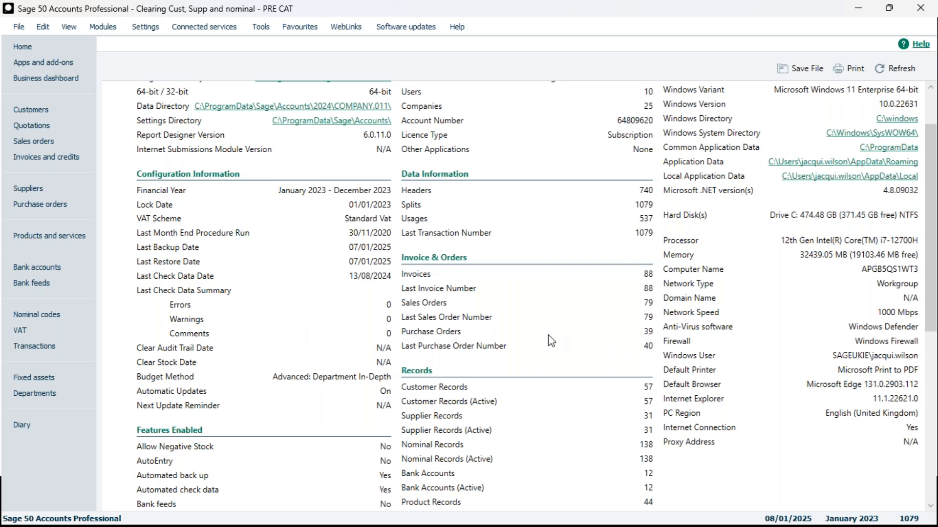
Sort the customer list by balance in ascending order and check the negative and zero-balance accounts
left_click(52, 110)
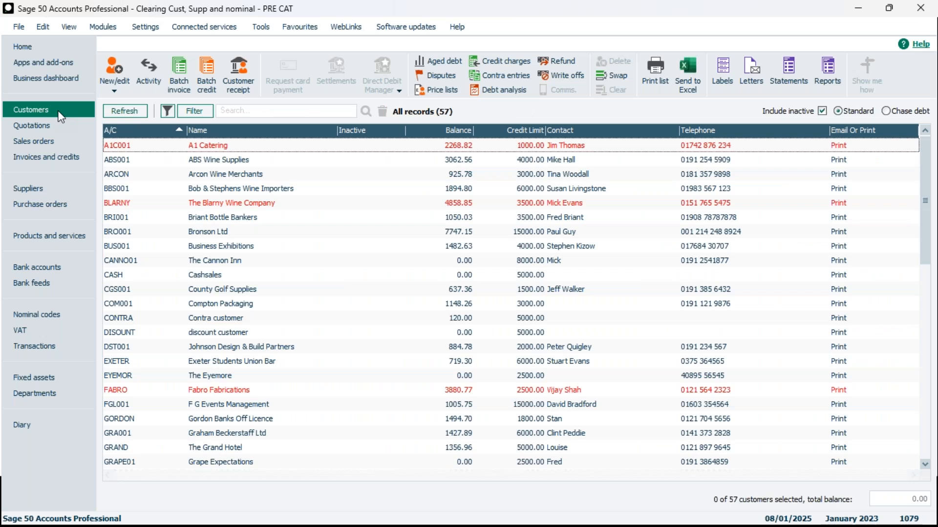
left_click(438, 132)
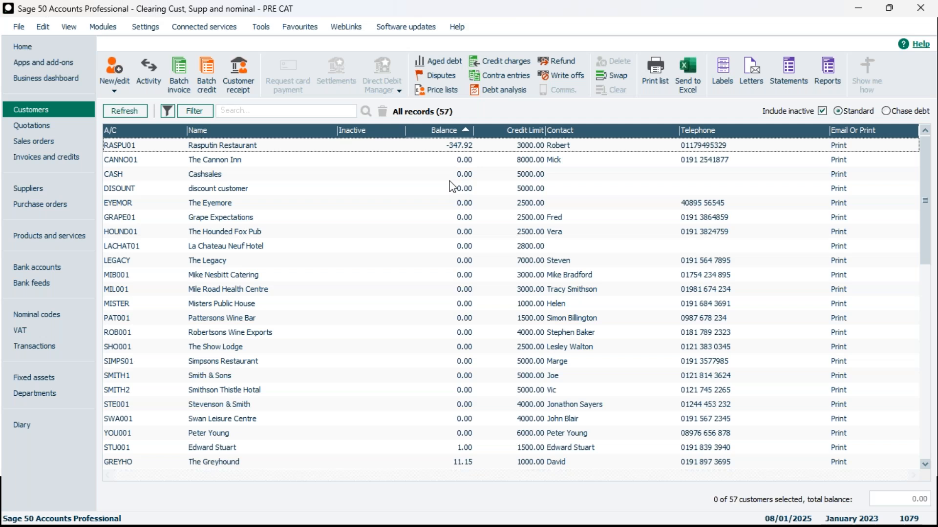
left_click(434, 150)
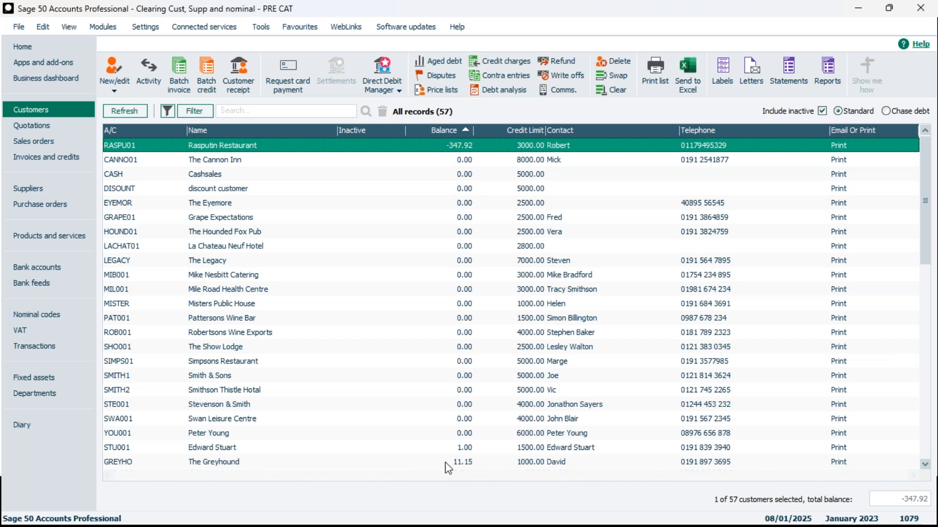
scroll(456, 452, "down", 2)
scroll(464, 455, "up", 2)
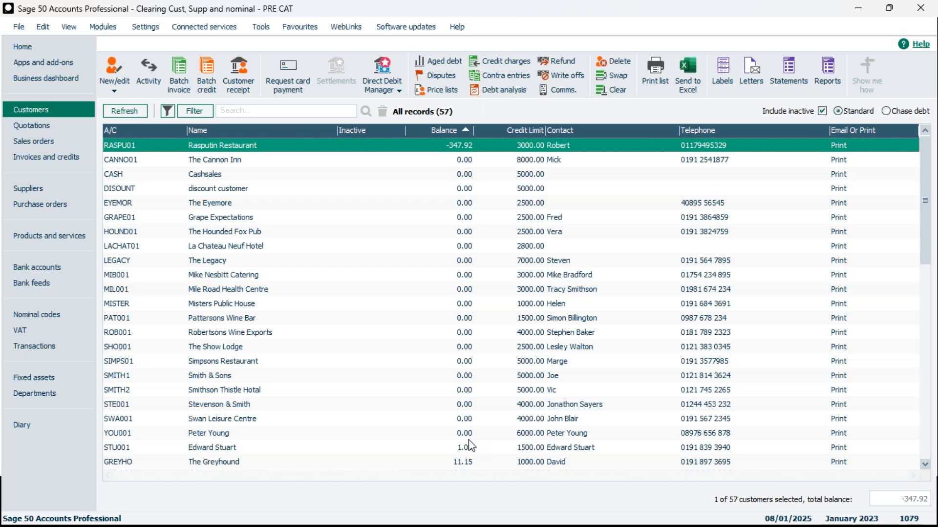
left_click(437, 161)
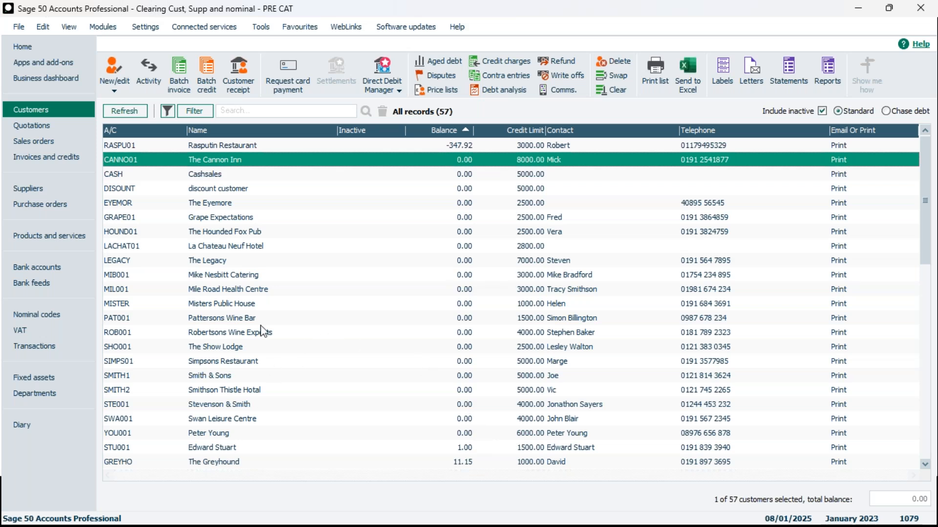
Try to delete the Simpsons Restaurant customer record and dismiss the resulting message
left_click(266, 360)
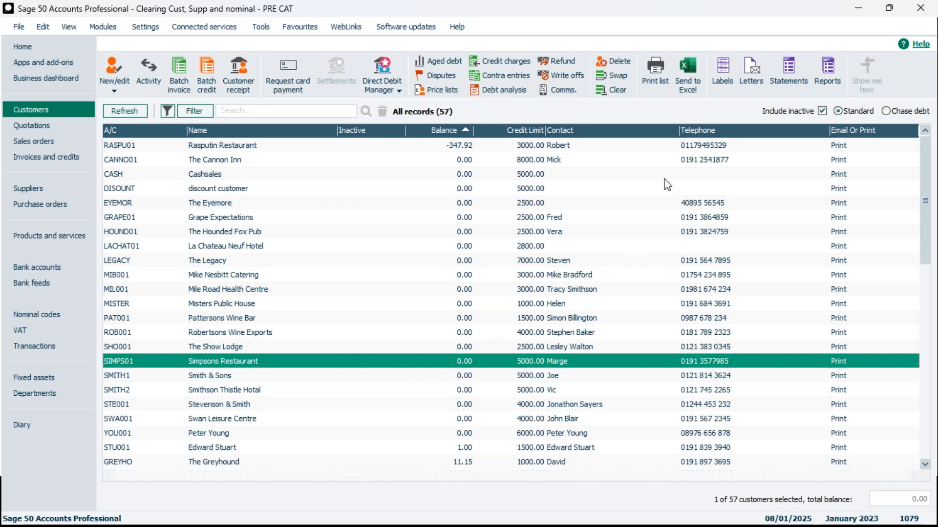
left_click(621, 62)
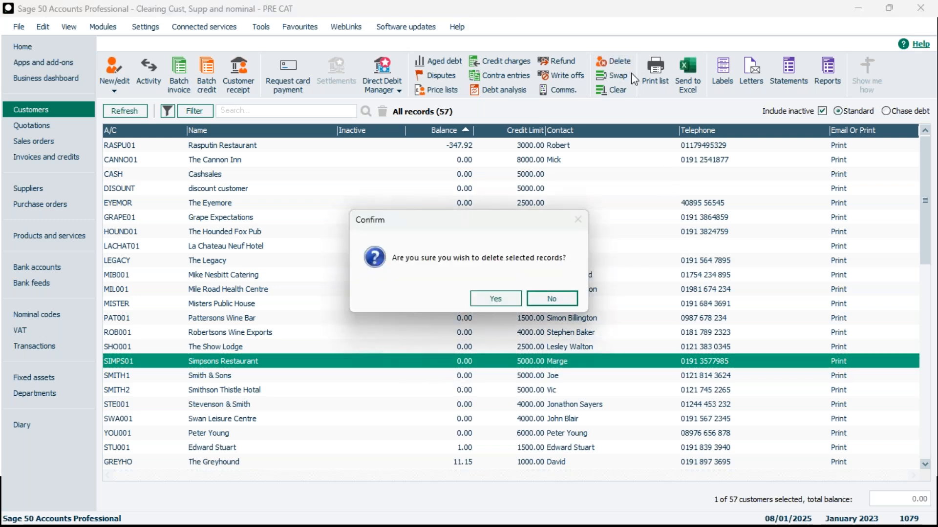
left_click(498, 299)
mouse_move(450, 510)
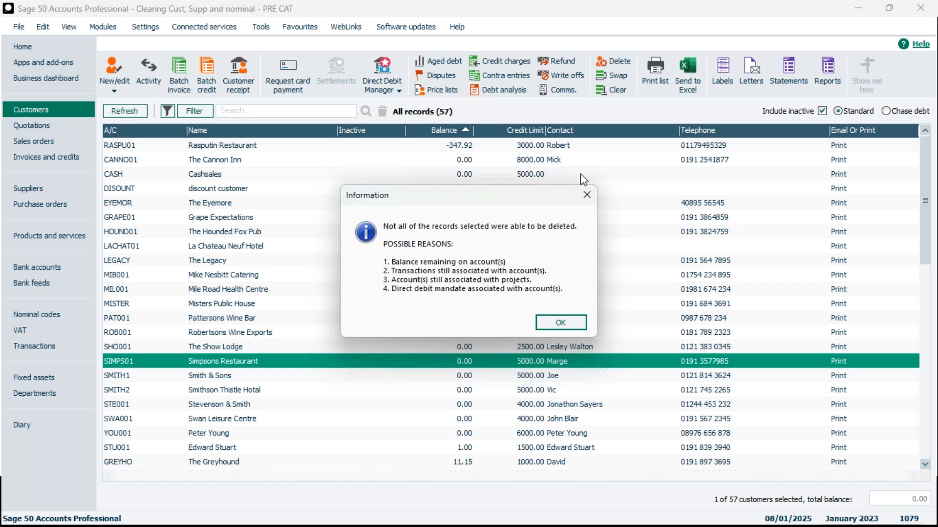
left_click(586, 195)
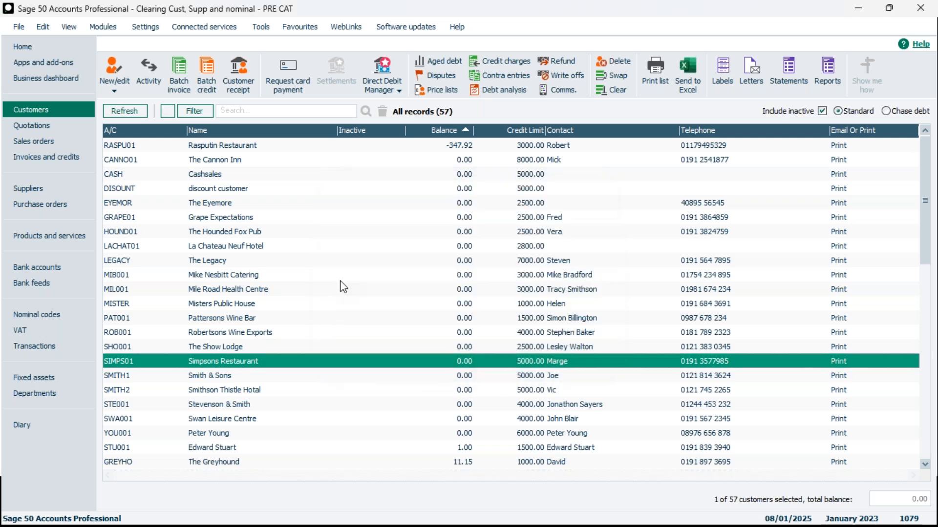
View the transaction activity in the Simpsons Restaurant customer record, then close the record
left_click(258, 362)
double_click(258, 361)
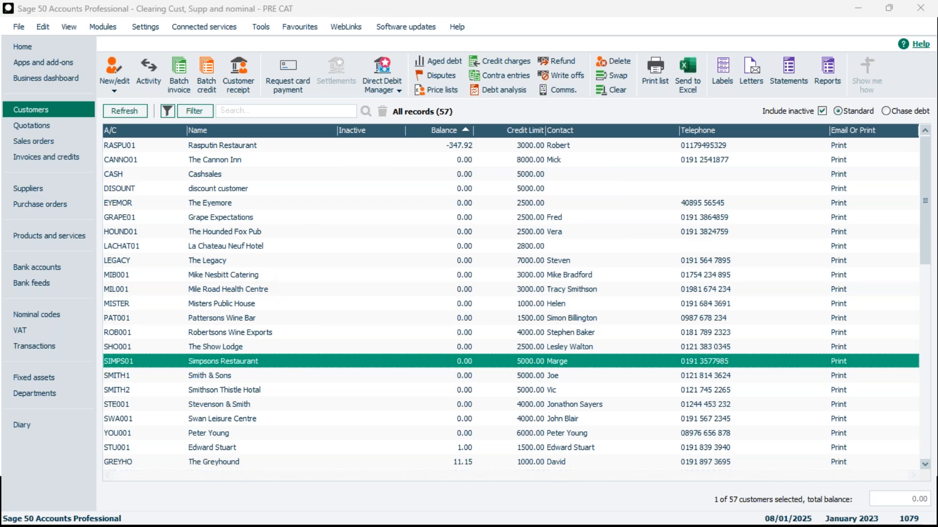
left_click_drag(1, 138, 540, 4)
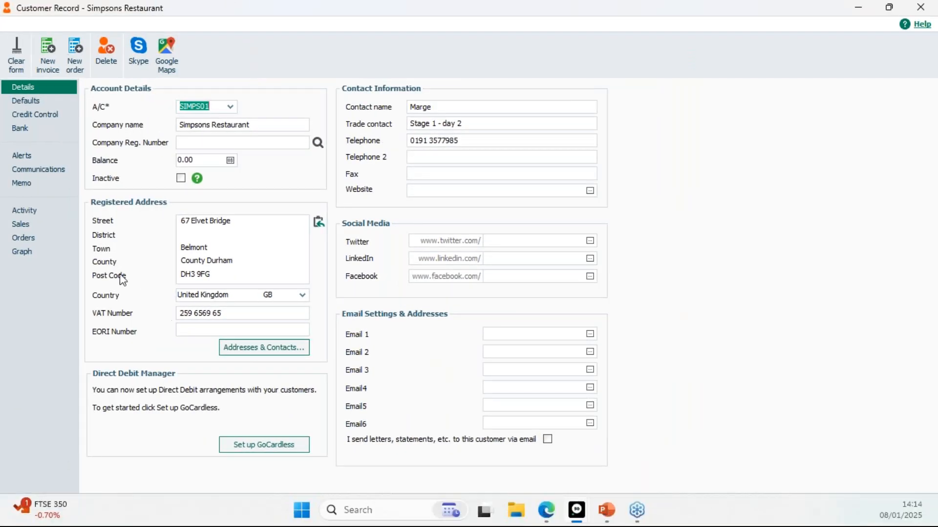
left_click(38, 216)
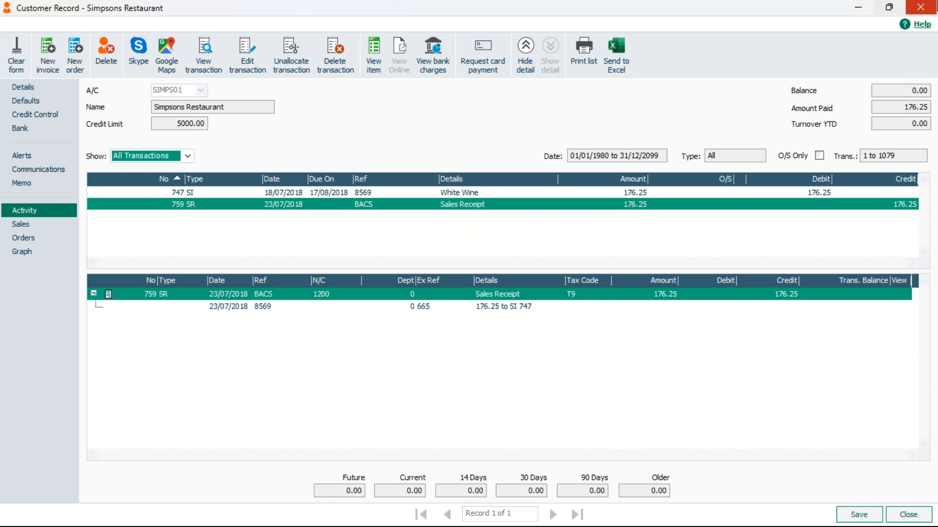
left_click(920, 7)
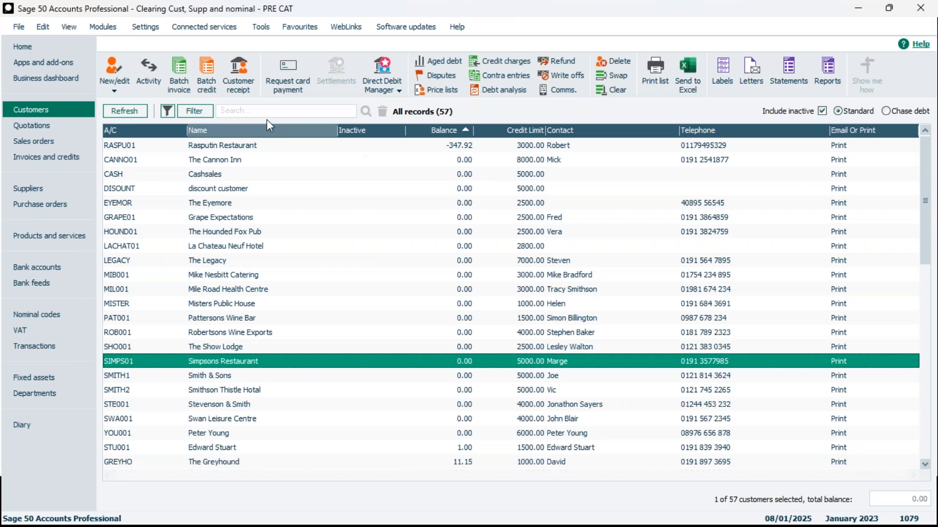
View the transaction activity of the supplier Superior Technologies Ltd and close its record
left_click(36, 198)
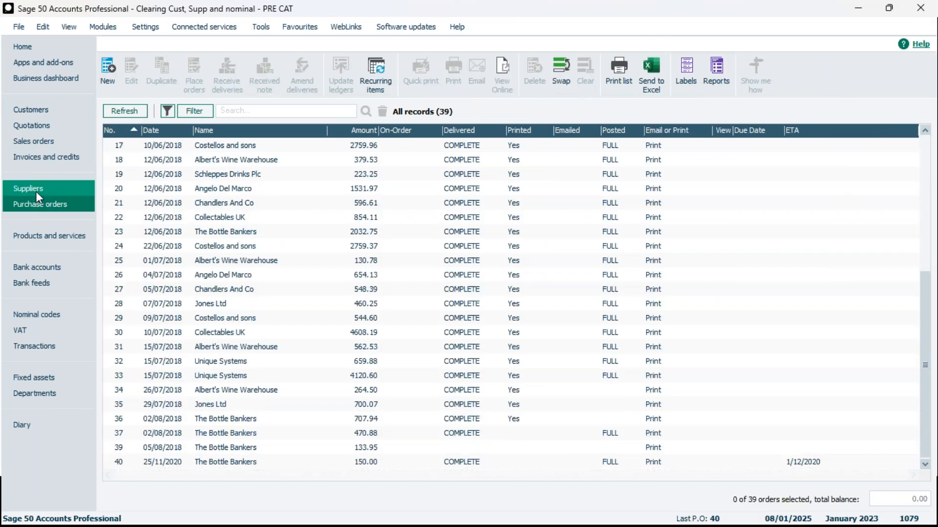
left_click(36, 190)
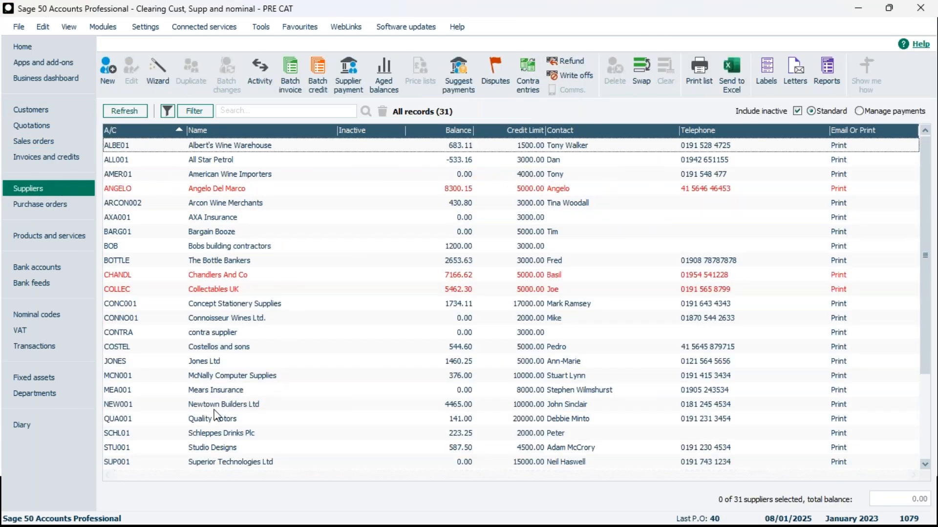
scroll(233, 408, "down", 1)
scroll(225, 413, "down", 1)
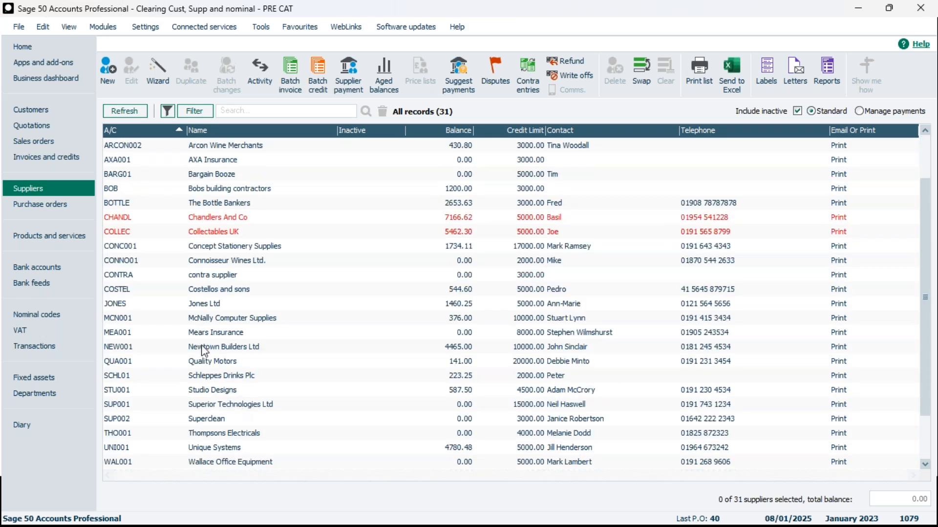
left_click(239, 405)
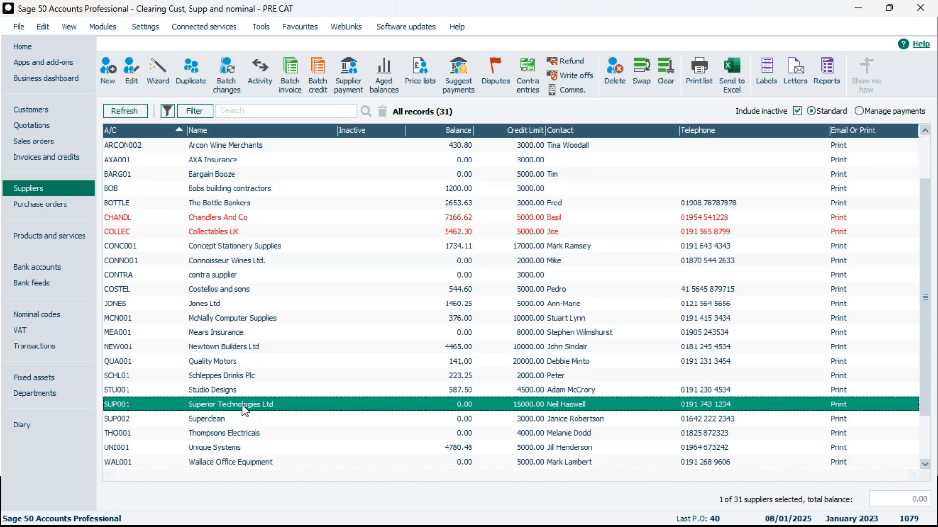
left_click_drag(49, 138, 539, 29)
left_click(161, 245)
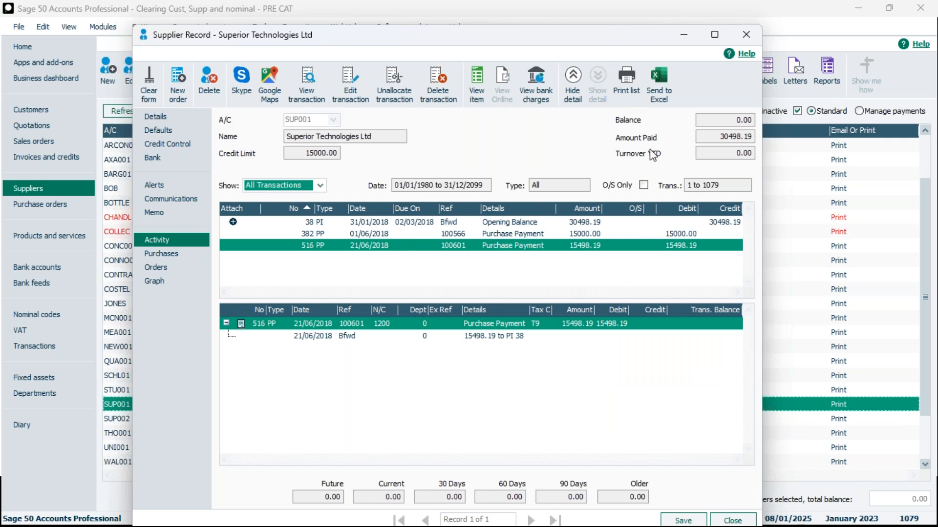
left_click(755, 27)
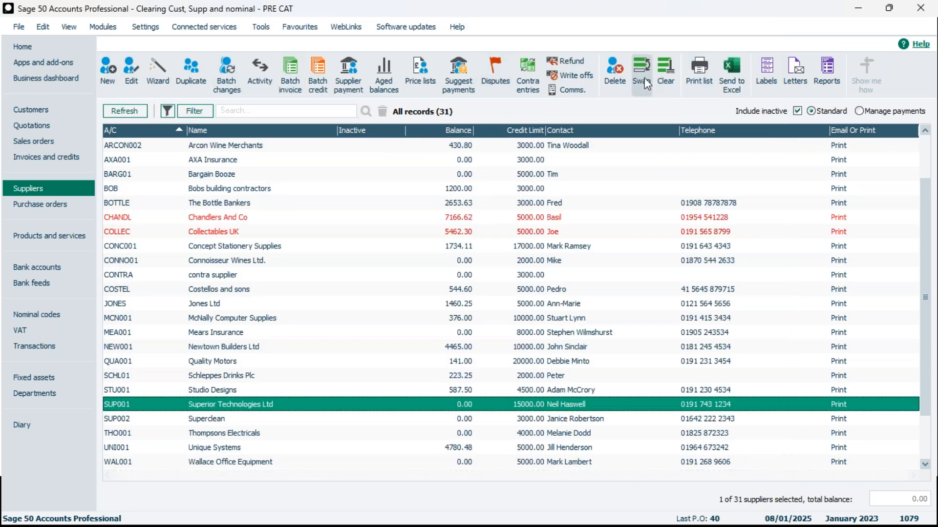
Try to delete the Superior Technologies Ltd supplier record and dismiss the resulting message
left_click(616, 89)
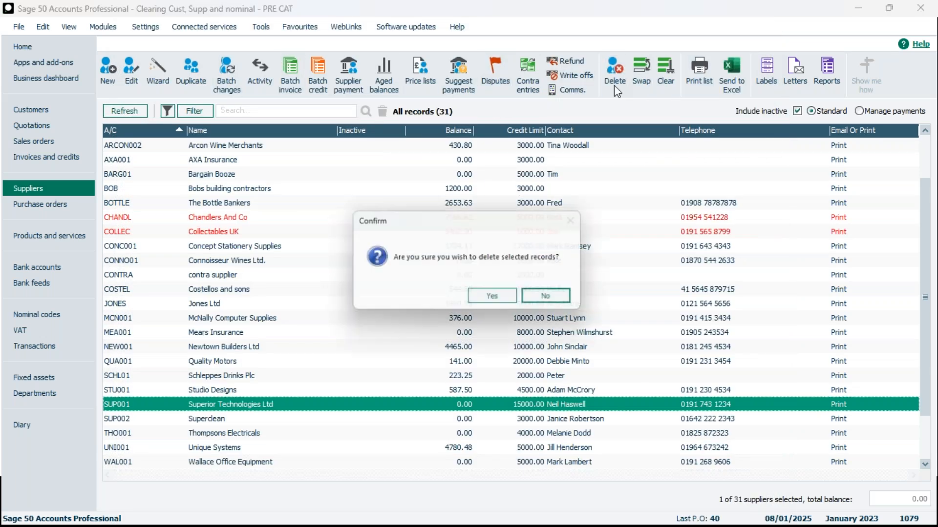
left_click(495, 296)
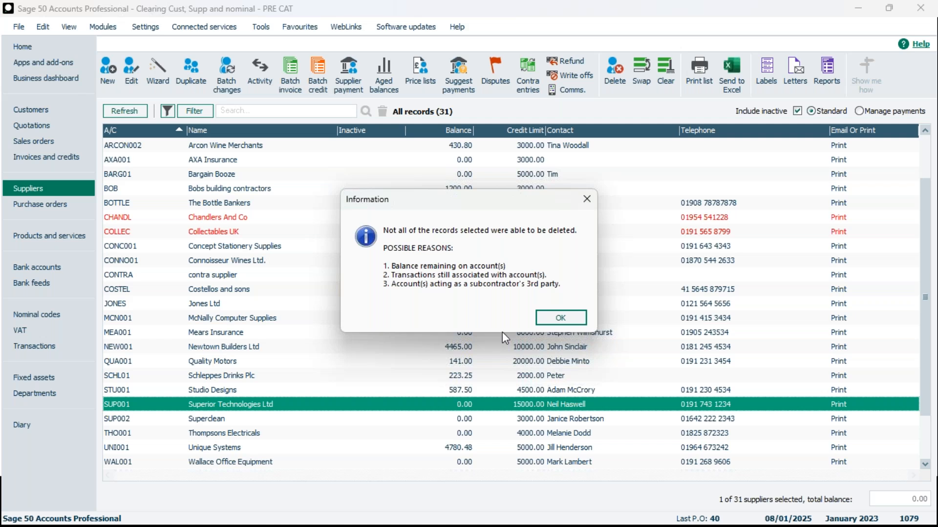
left_click(560, 320)
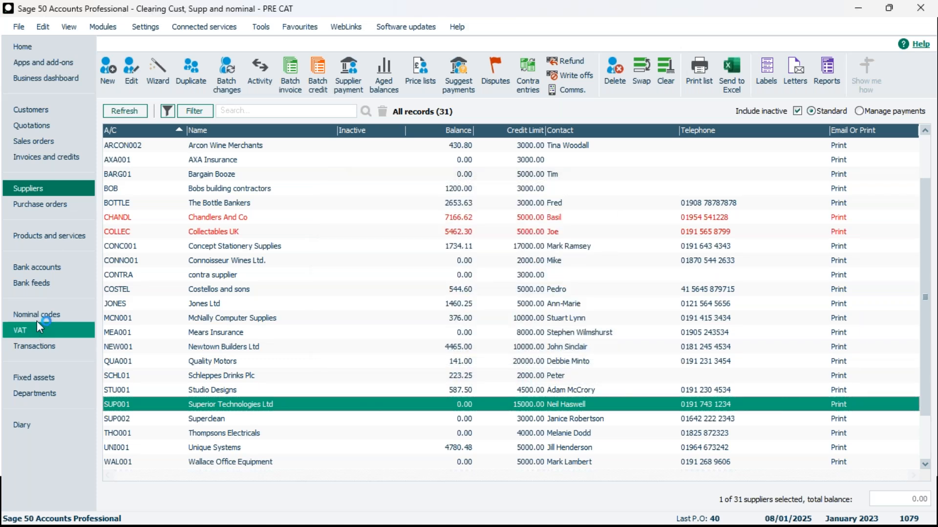
Try to delete nominal code 4140 Beer Sales from the nominal codes list
left_click(9, 315)
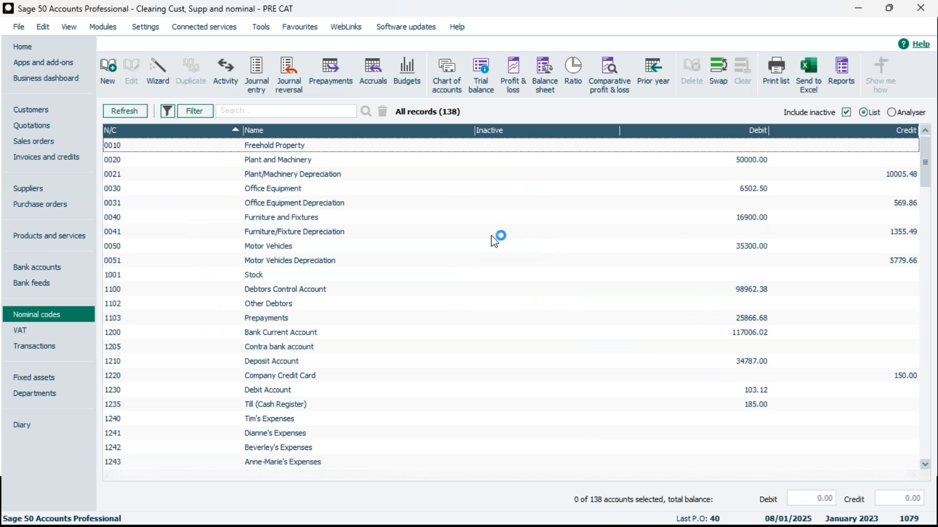
scroll(494, 245, "down", 3)
scroll(450, 325, "down", 4)
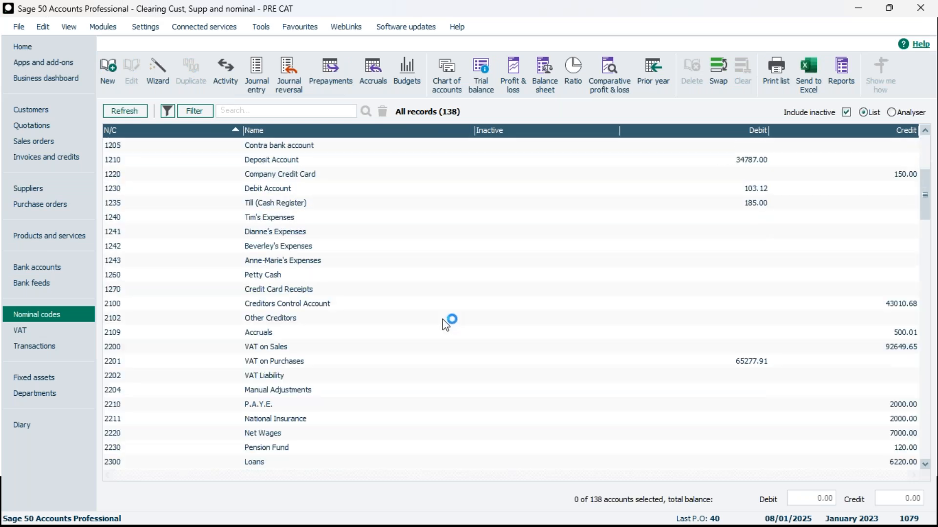
scroll(416, 336, "down", 2)
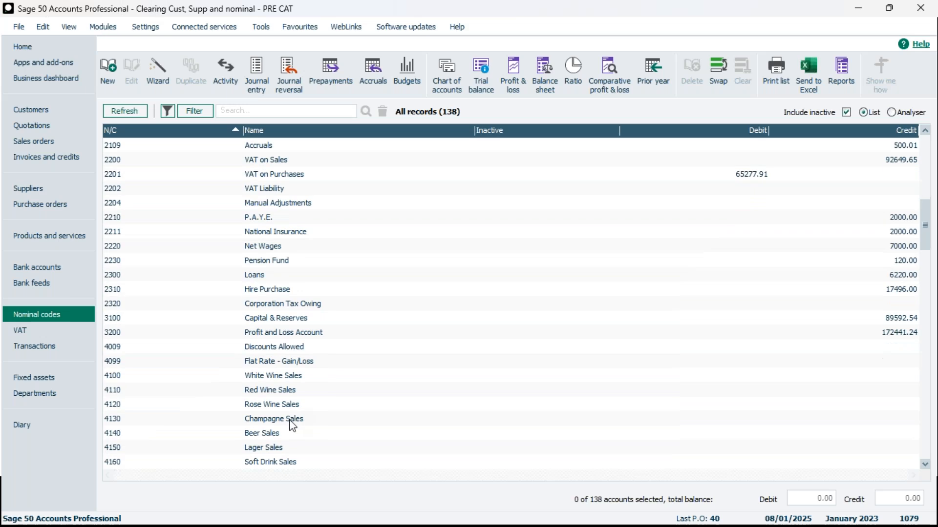
left_click(259, 421)
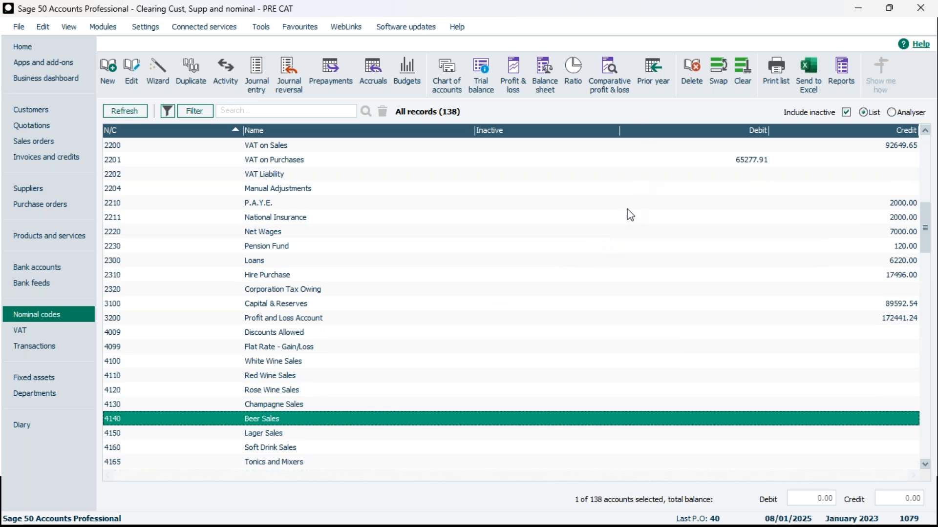
left_click(691, 78)
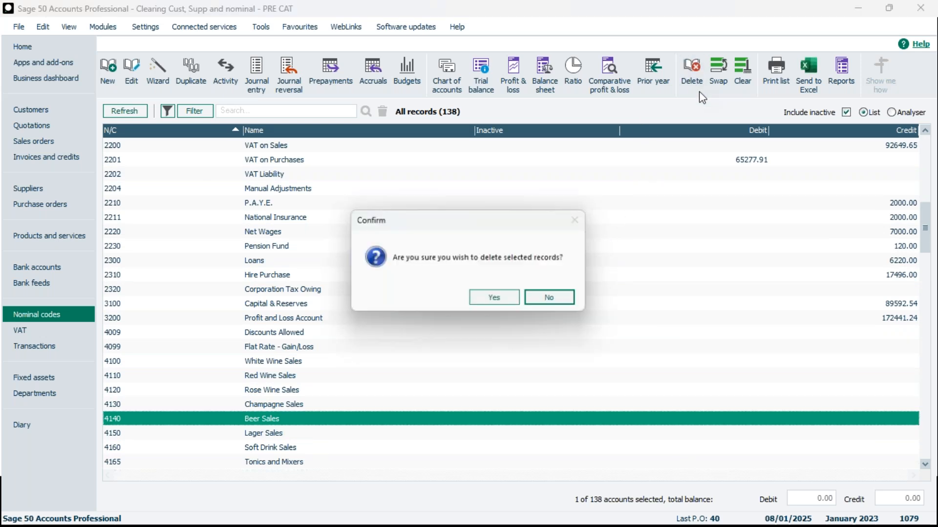
left_click(503, 294)
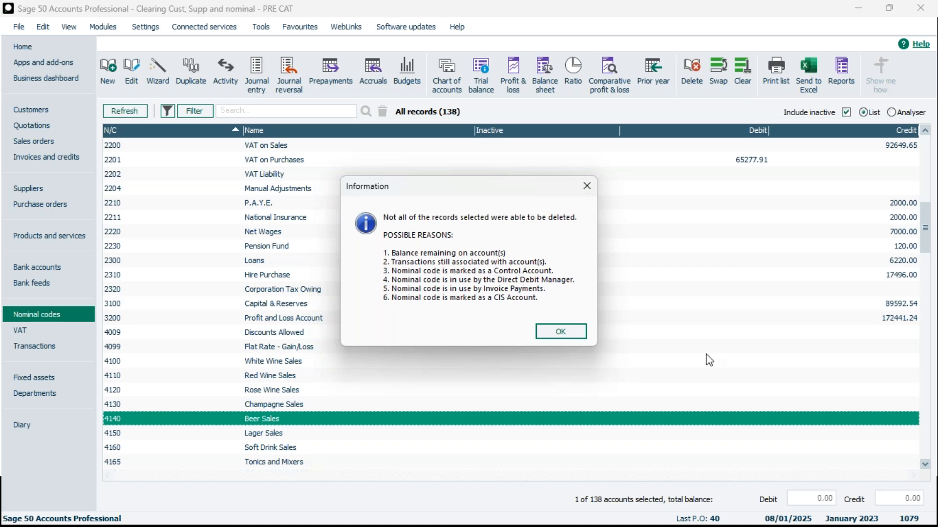
Dismiss the nominal deletion message and open the Clear Audit Trail period-end routine, agreeing to close all other windows
left_click(568, 337)
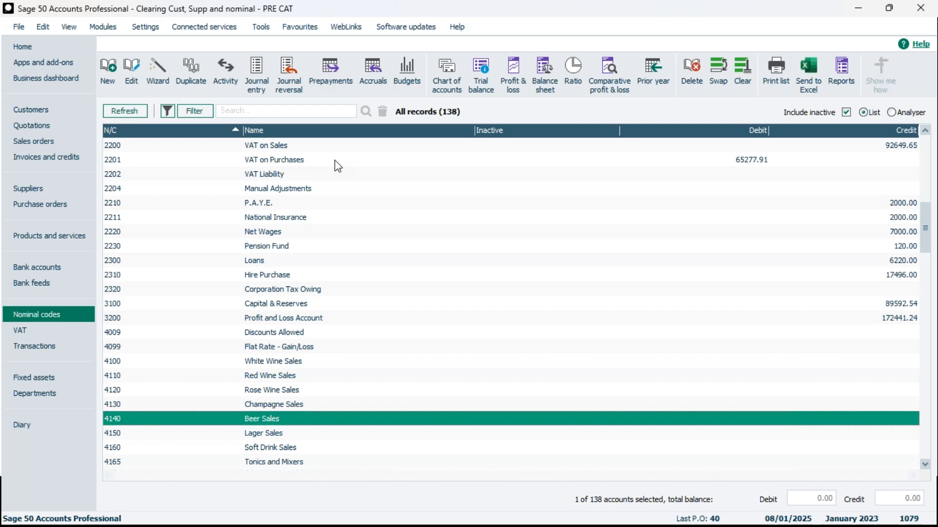
left_click(261, 27)
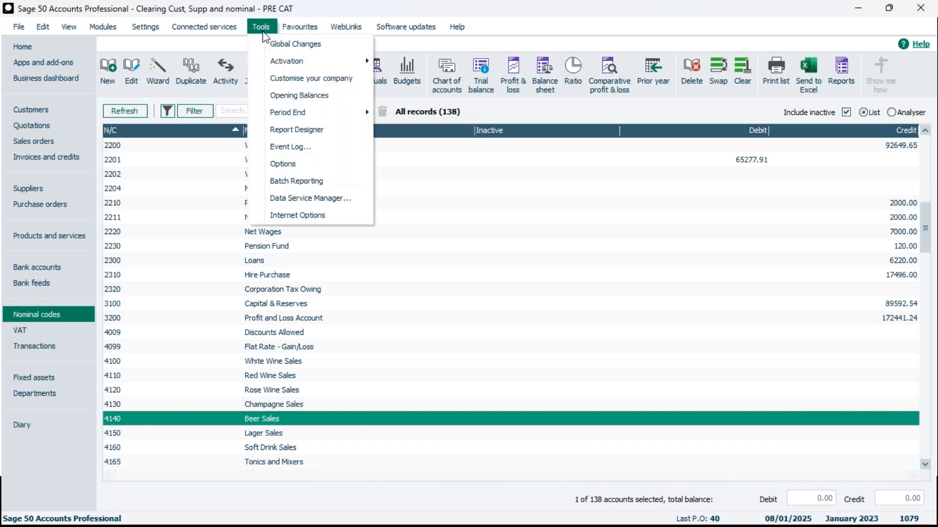
mouse_move(292, 113)
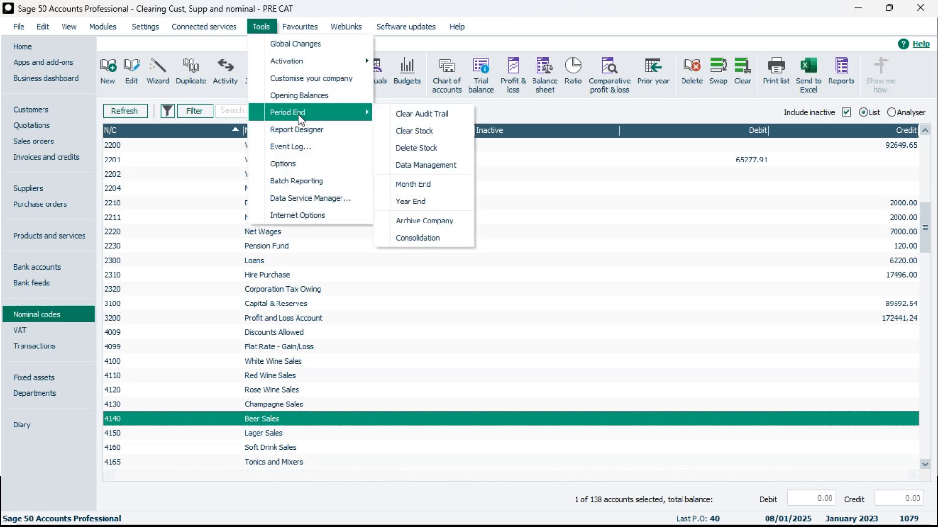
left_click(409, 116)
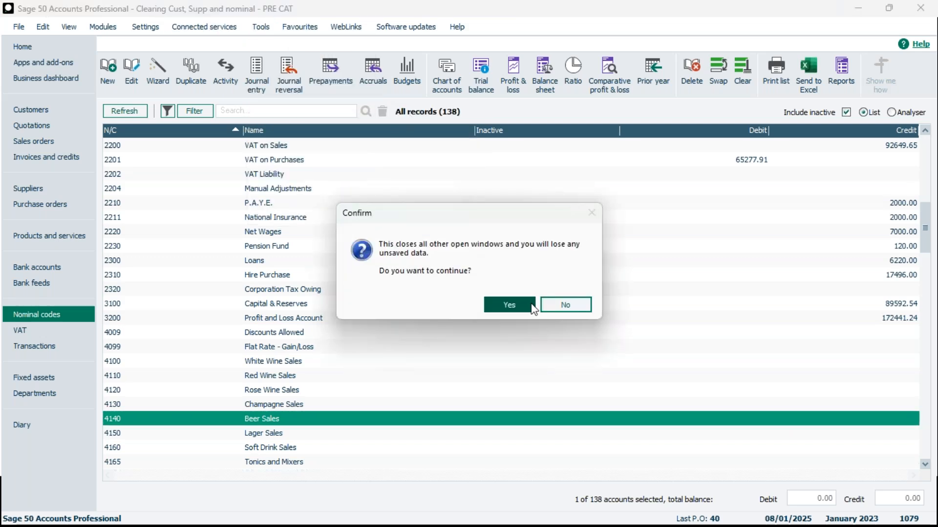
left_click(522, 297)
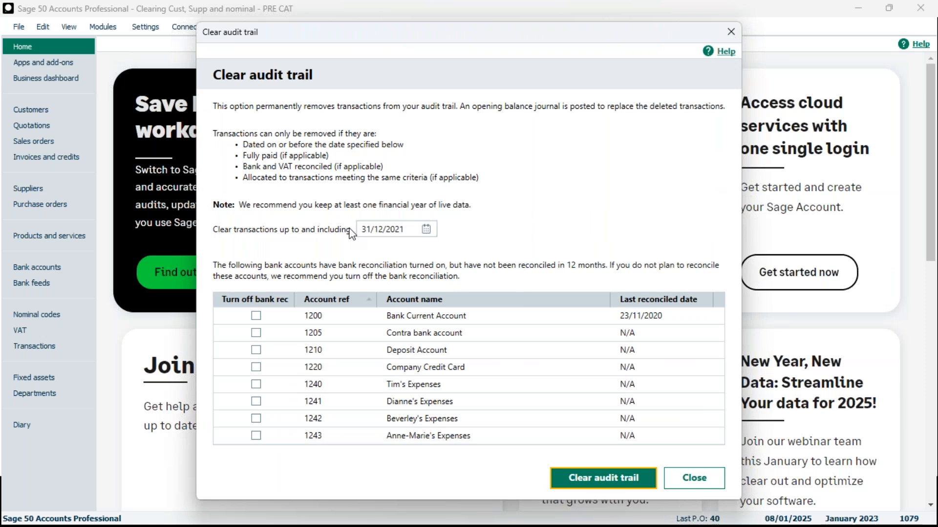
Mark bank reconciliation to be turned off for Contra bank account, Deposit Account and Company Credit Card, then close the Clear audit trail window
left_click(255, 332)
left_click(256, 350)
left_click(256, 367)
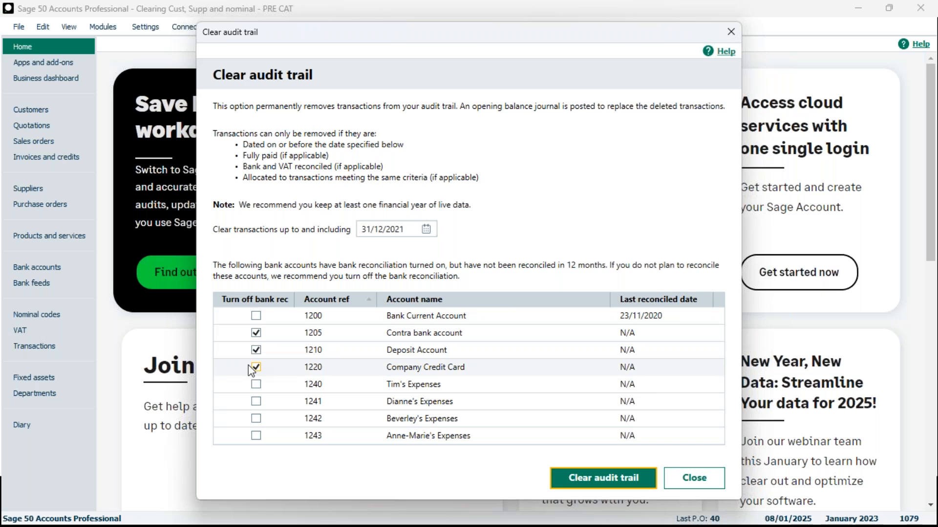
left_click(731, 32)
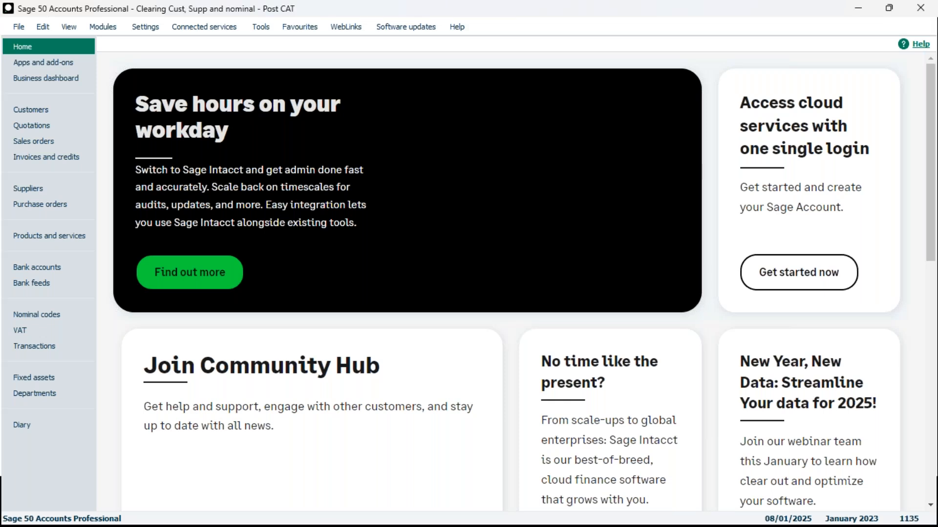
Open the program's About information in the Post CAT company and examine the configuration and data record details
mouse_move(444, 499)
left_click(456, 26)
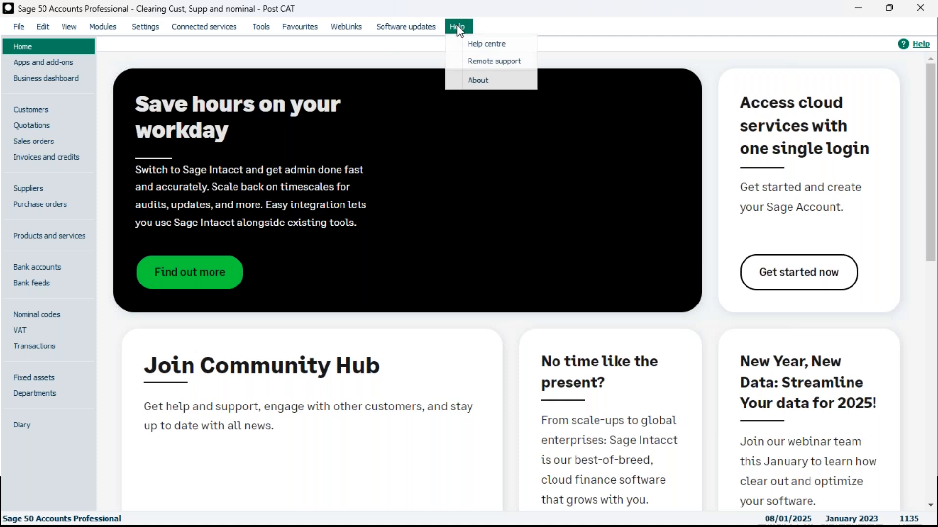
left_click(476, 78)
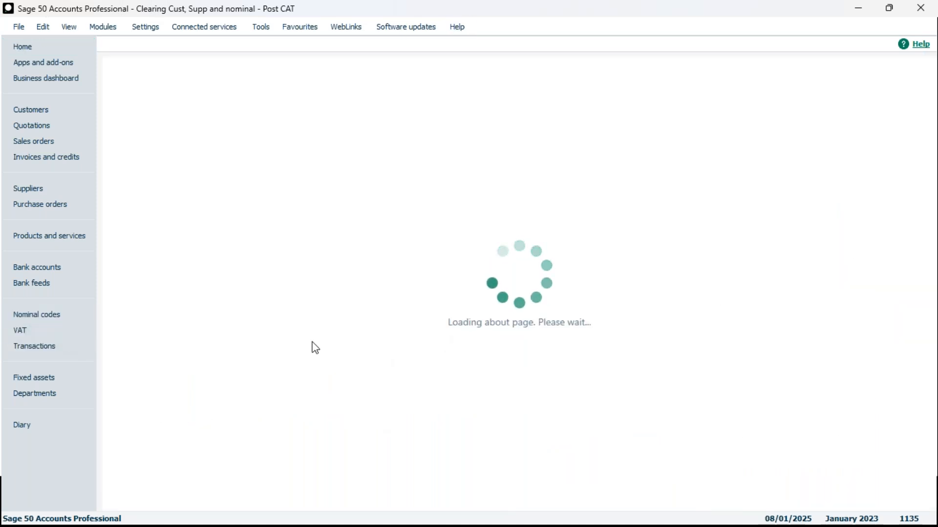
scroll(303, 389, "down", 3)
scroll(241, 378, "down", 1)
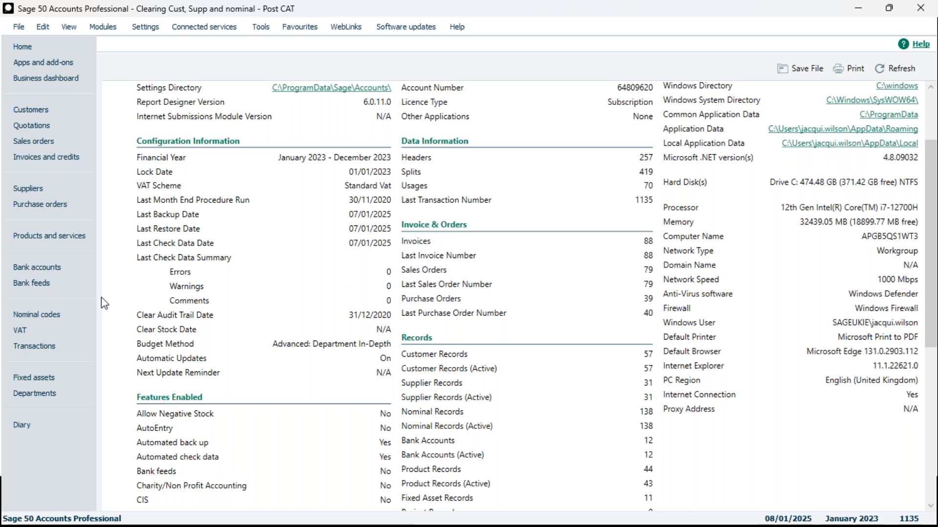
Open the transactions list and examine the opening balance journal entries posted by the audit trail clearance
left_click(63, 351)
key("Up")
key("Up")
key("Up")
key("Up")
key("Up")
key("Up")
key("Up")
key("Up")
key("Up")
key("Up")
key("Up")
key("Up")
key("Up")
key("Up")
key("Up")
key("Up")
key("Up")
key("Up")
key("Up")
key("Up")
key("Up")
key("Up")
key("Up")
key("Up")
key("Up")
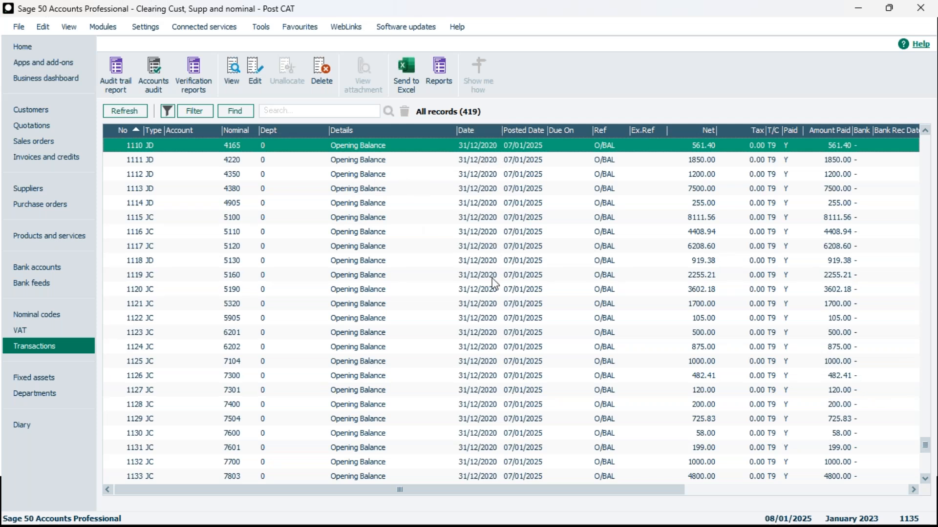
scroll(445, 408, "up", 6)
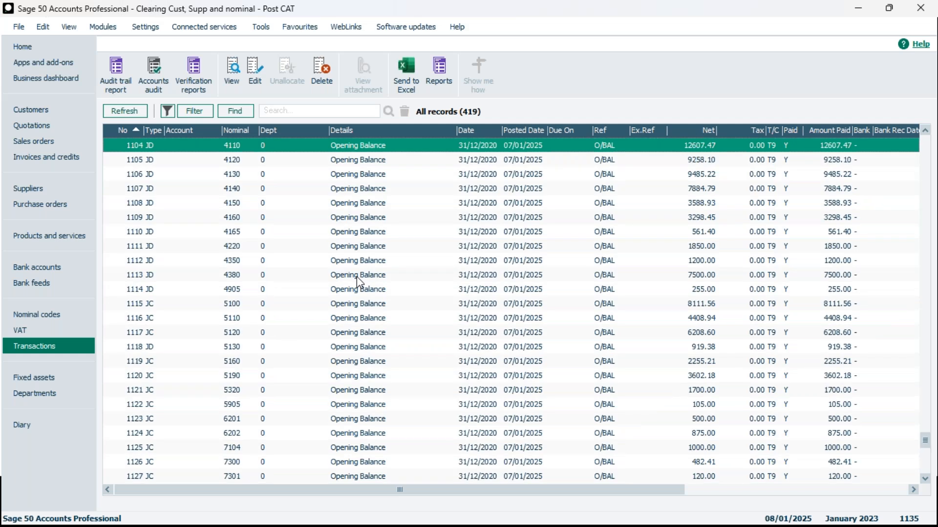
scroll(356, 277, "up", 4)
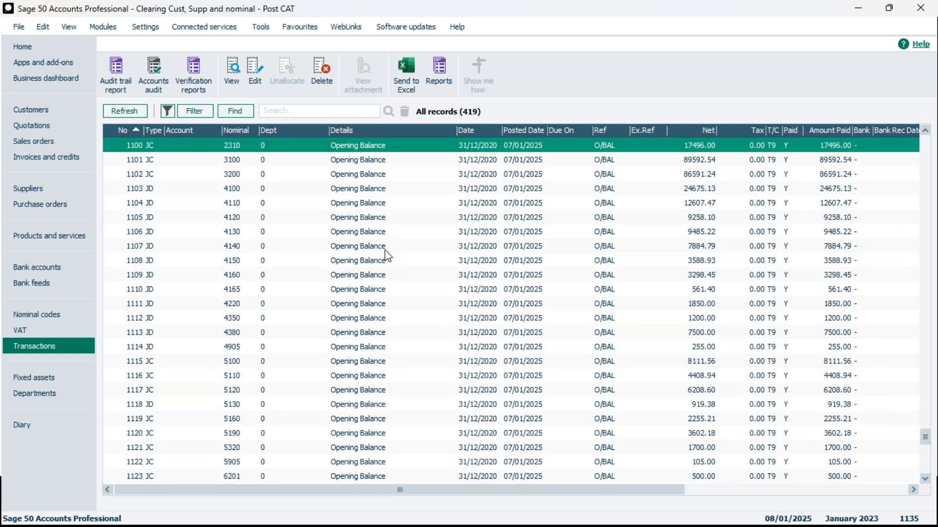
scroll(387, 255, "up", 3)
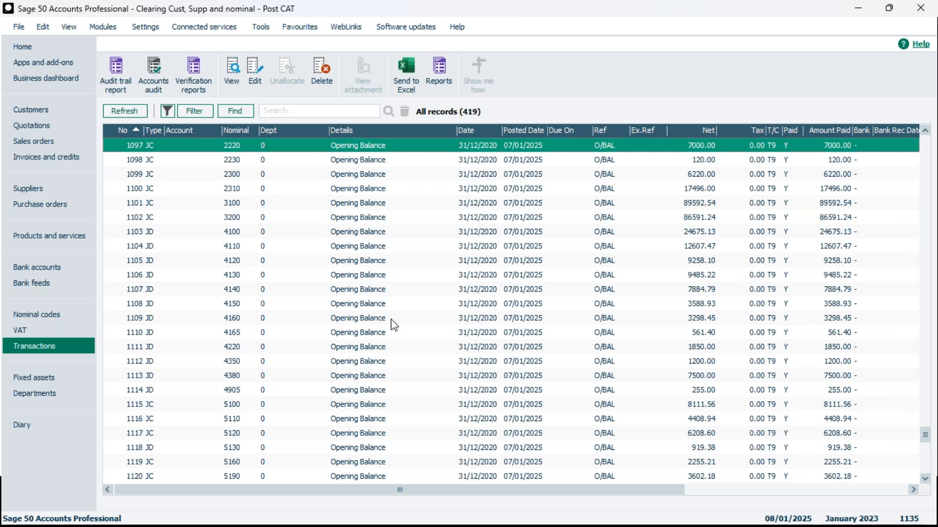
scroll(420, 337, "down", 8)
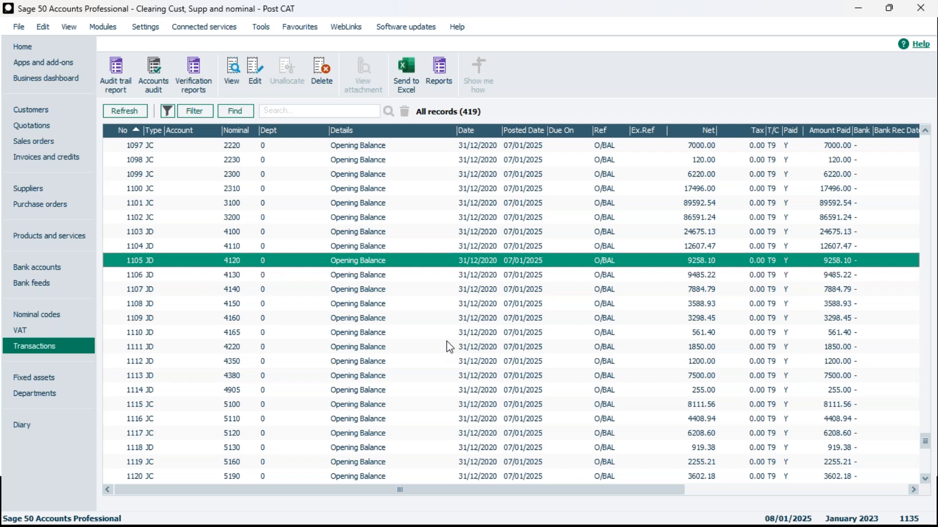
Find Simpsons Restaurant in the customers list, view the transaction activity in its record and close the record
left_click(33, 109)
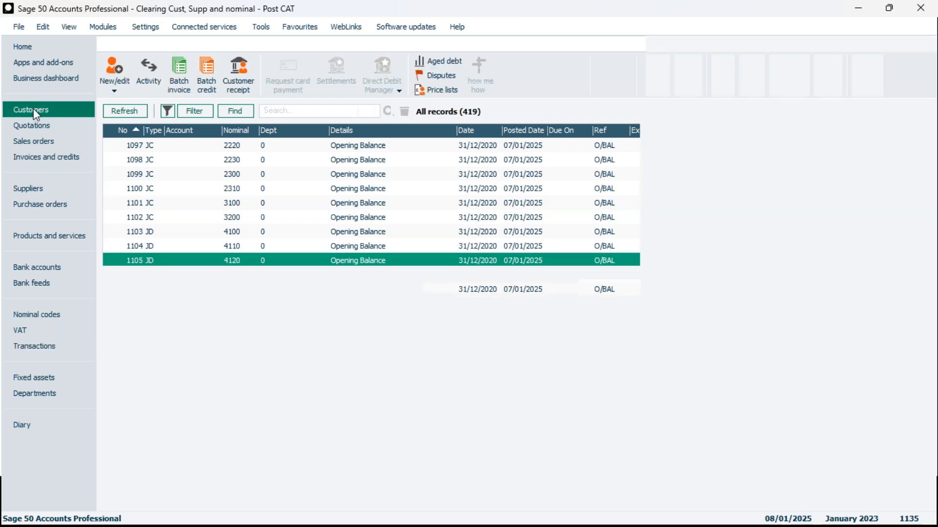
scroll(251, 377, "down", 5)
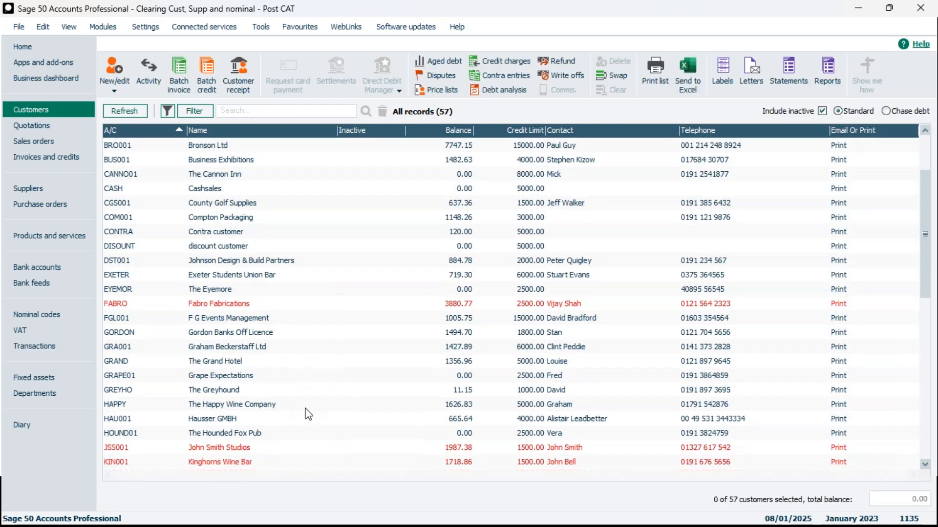
scroll(318, 432, "down", 4)
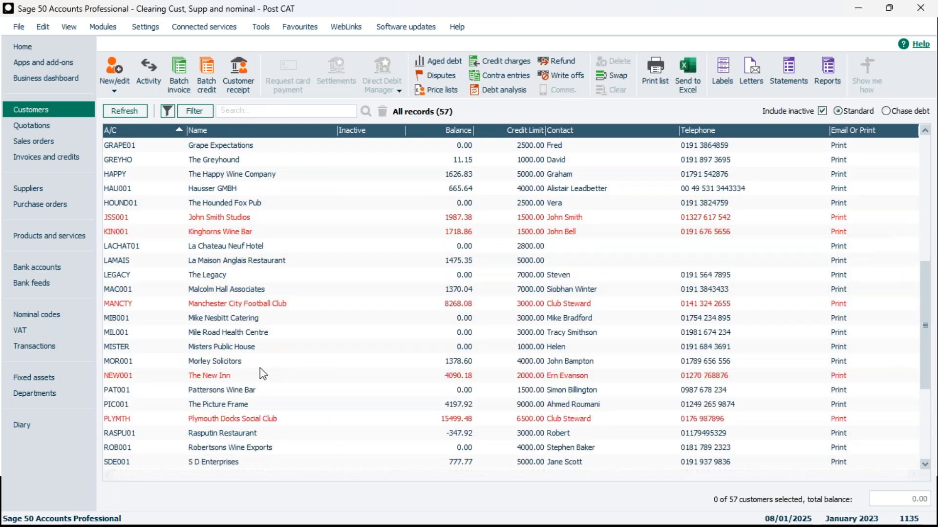
left_click(226, 432)
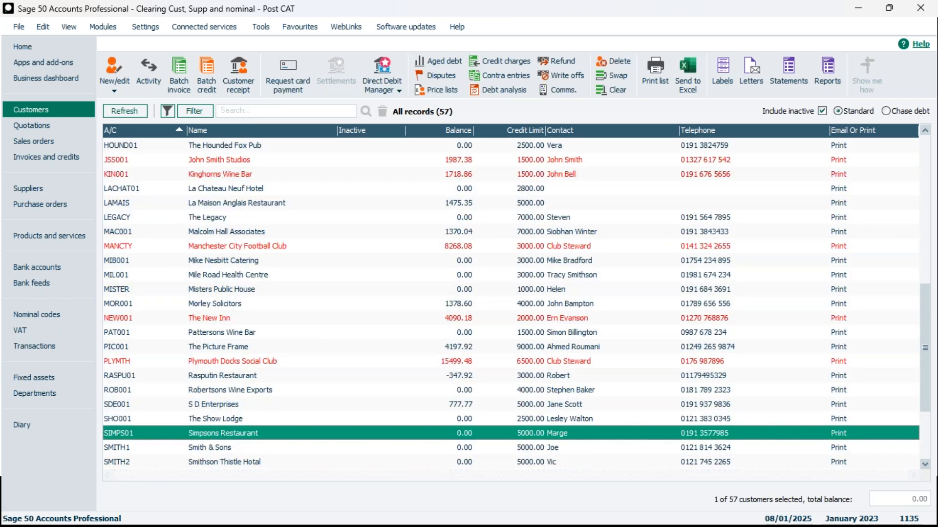
left_click(461, 438)
double_click(460, 436)
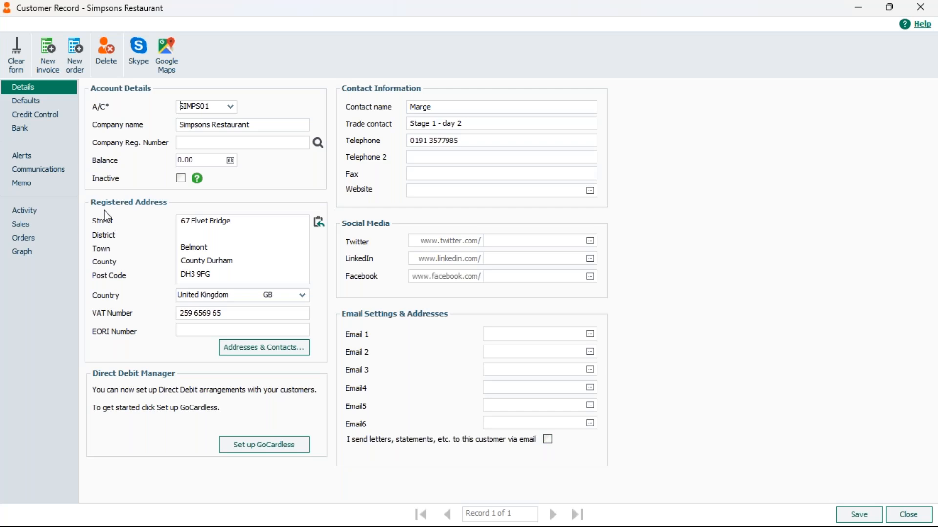
left_click(44, 209)
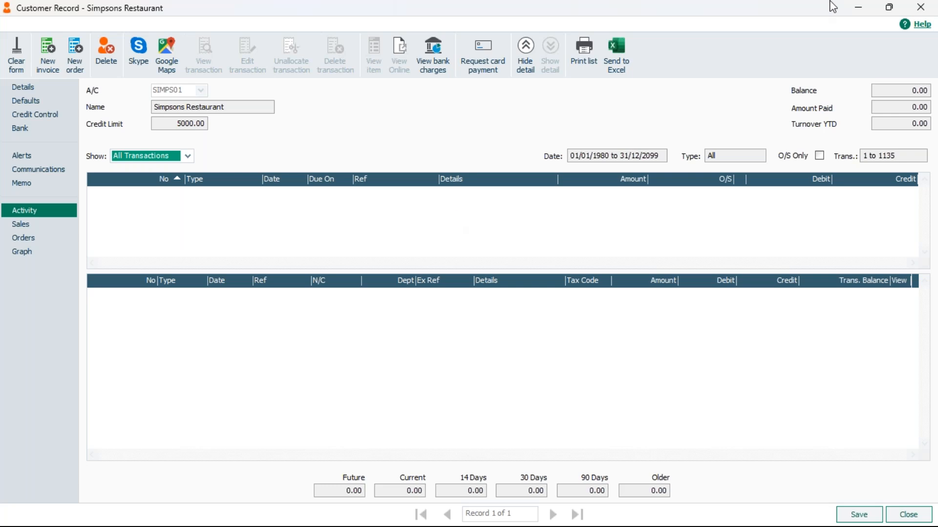
left_click(918, 9)
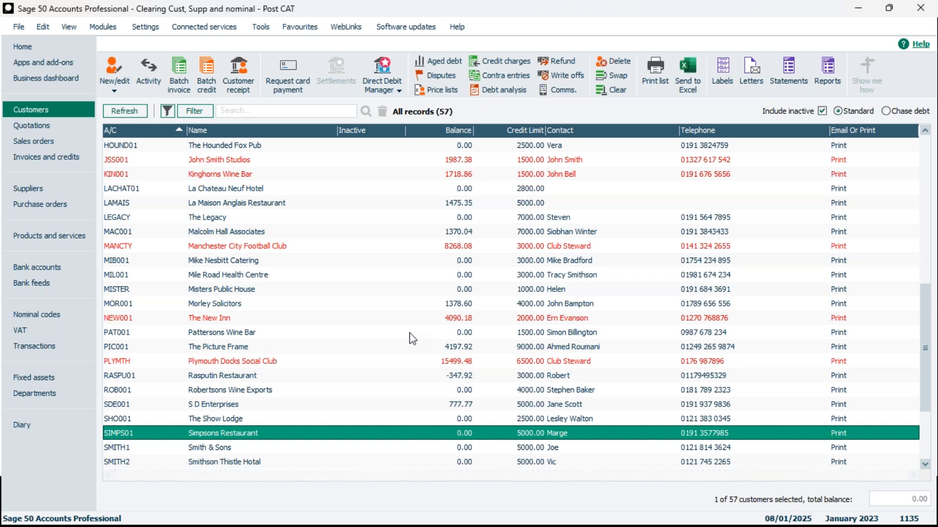
Add The Legacy, La Chateau Neuf Hotel and The Hounded Fox Pub to the customer selection, then clear the whole selection
left_click(452, 218)
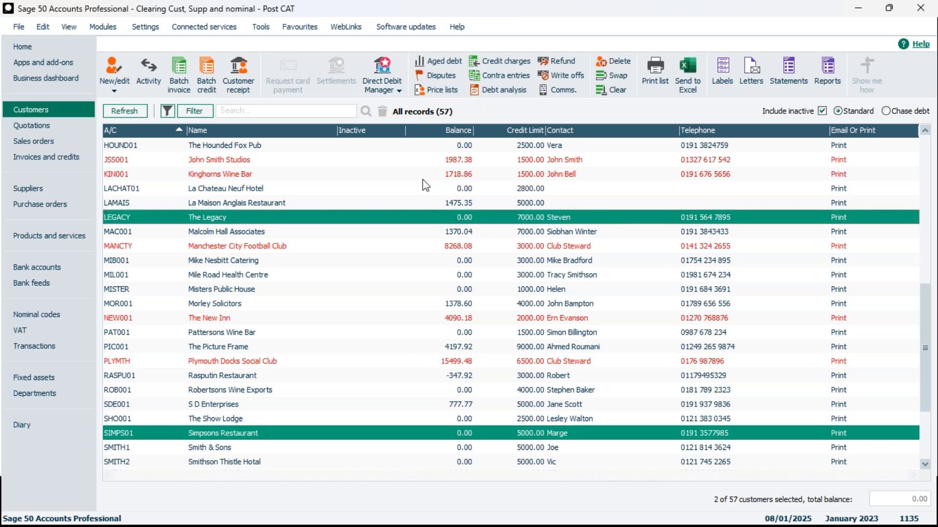
left_click(414, 191)
left_click(437, 147)
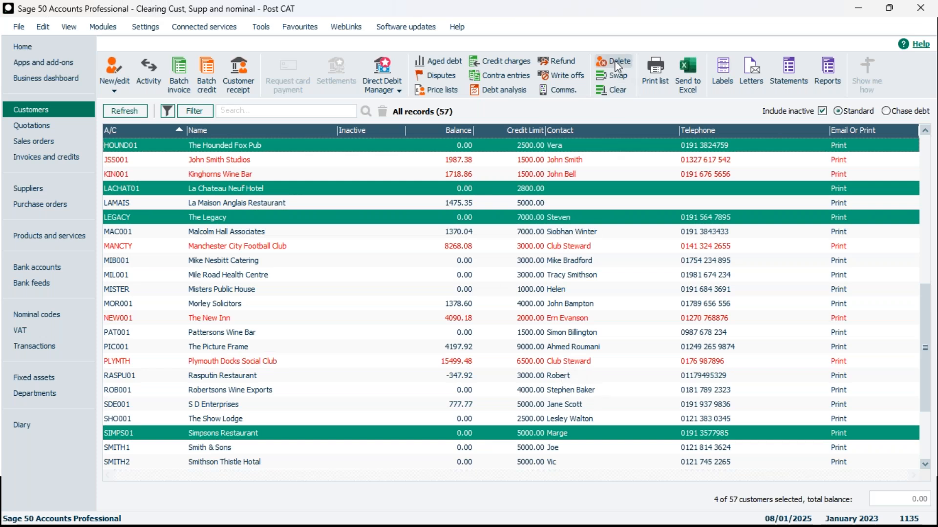
left_click(612, 90)
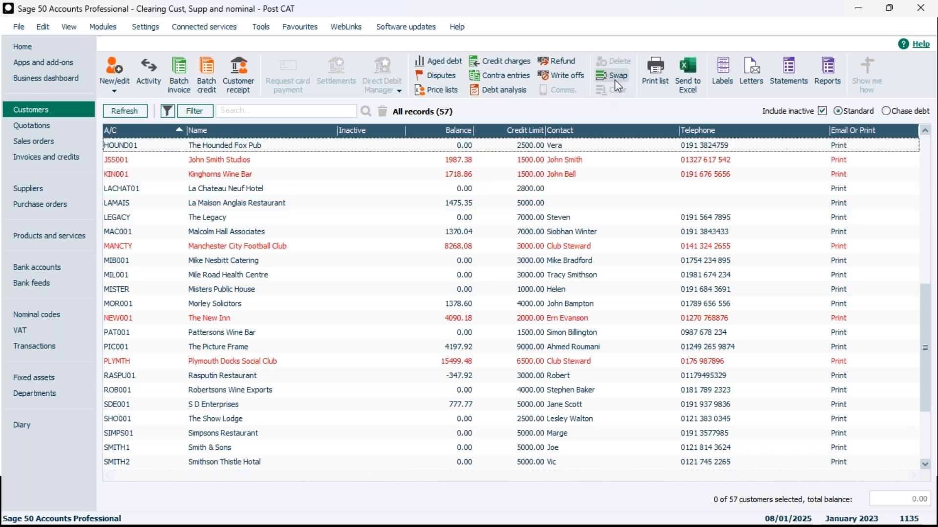
Select all customer records, delete them with confirmation, dismiss the resulting message and clear the selection
left_click(617, 73)
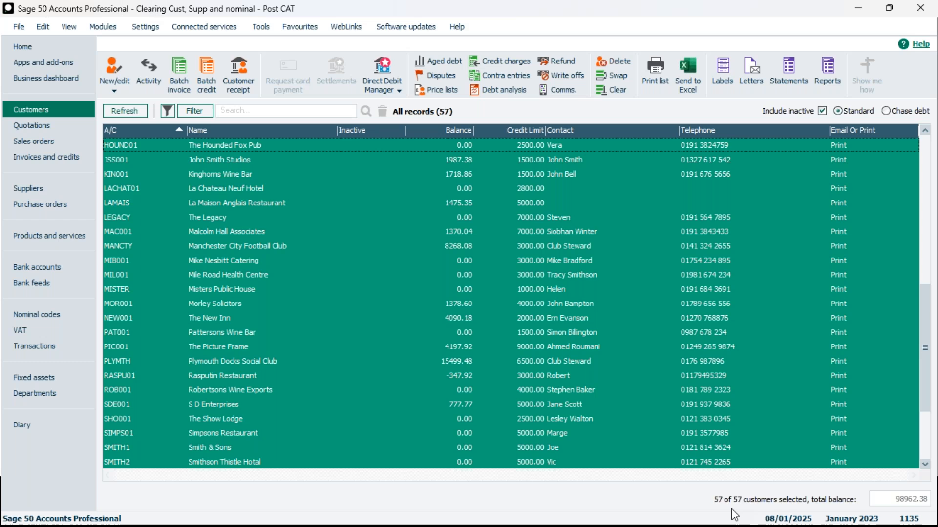
mouse_move(735, 526)
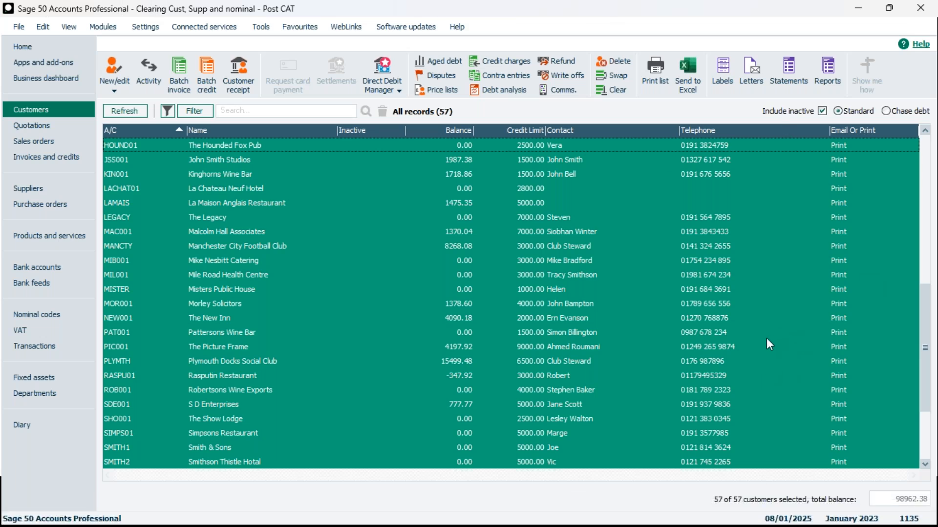
left_click(613, 62)
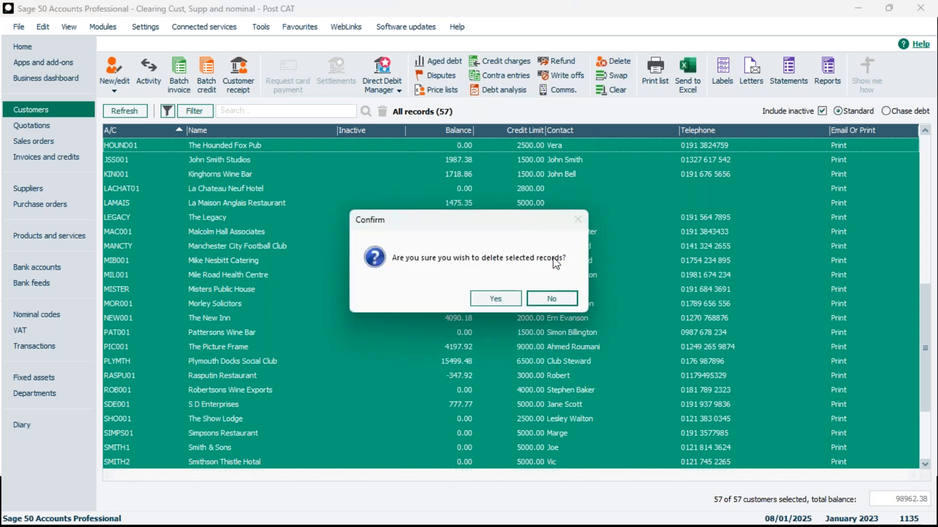
left_click(501, 301)
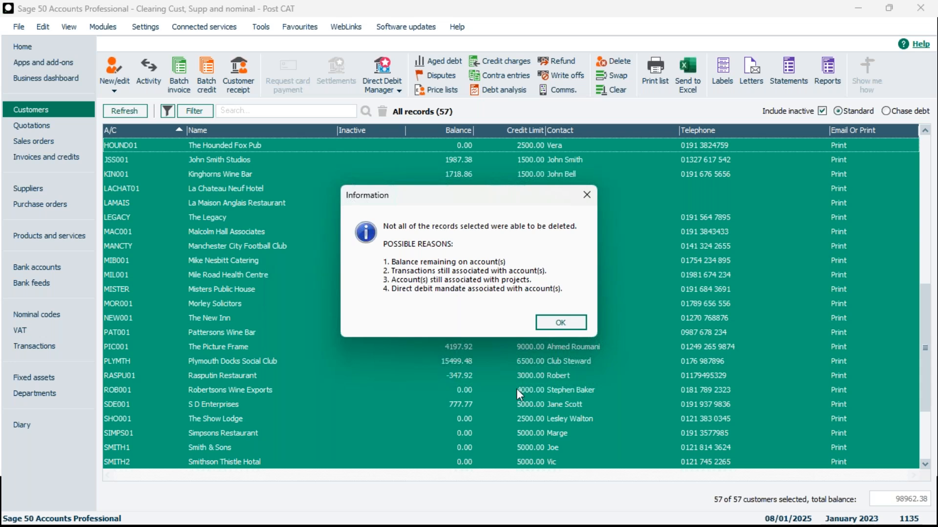
left_click(580, 325)
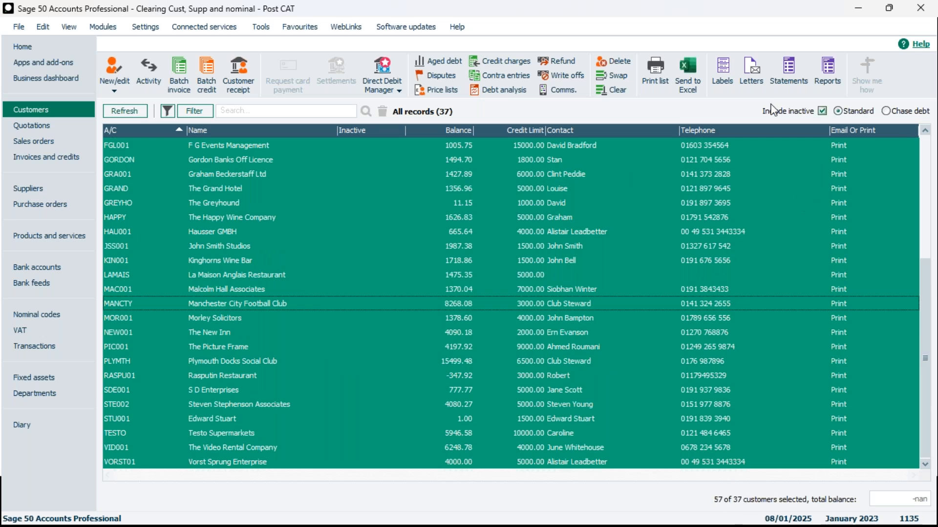
left_click(612, 90)
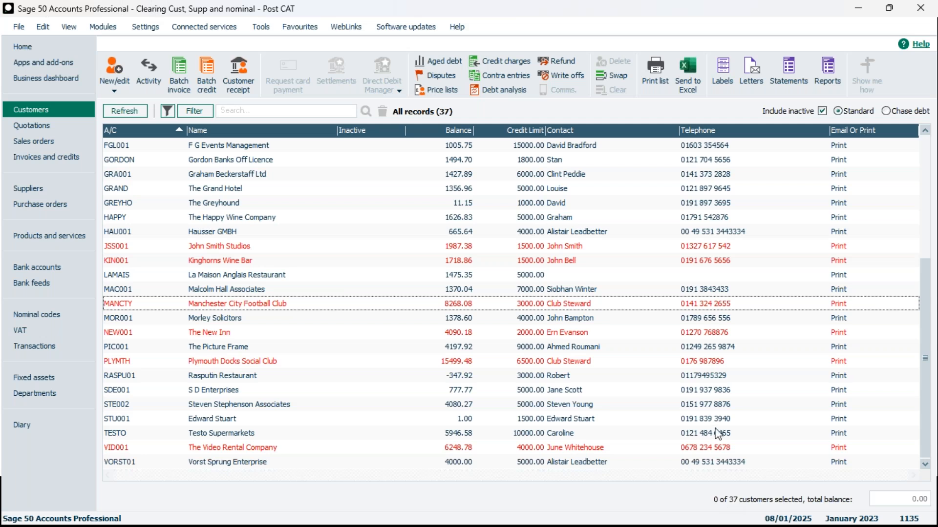
Review the customers list from start to end to check which records and balances remain
left_click_drag(924, 304, 896, 118)
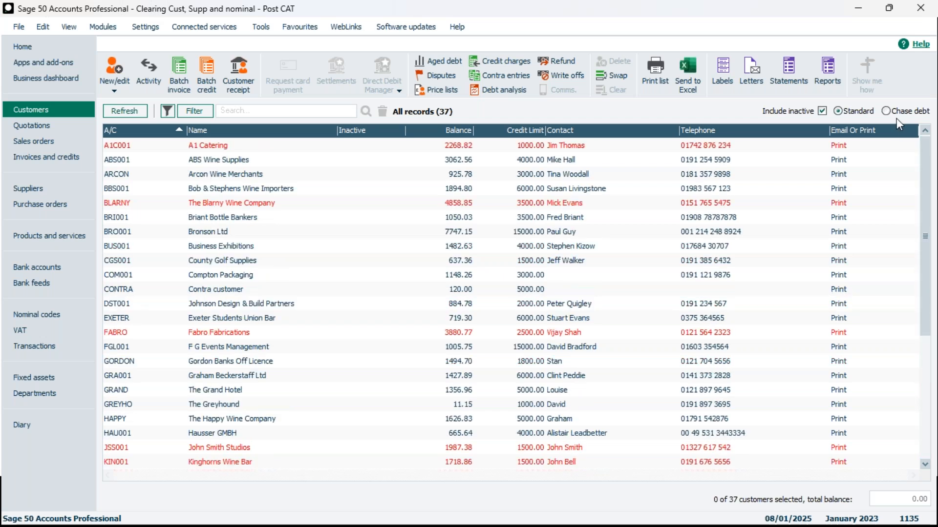
scroll(342, 342, "down", 3)
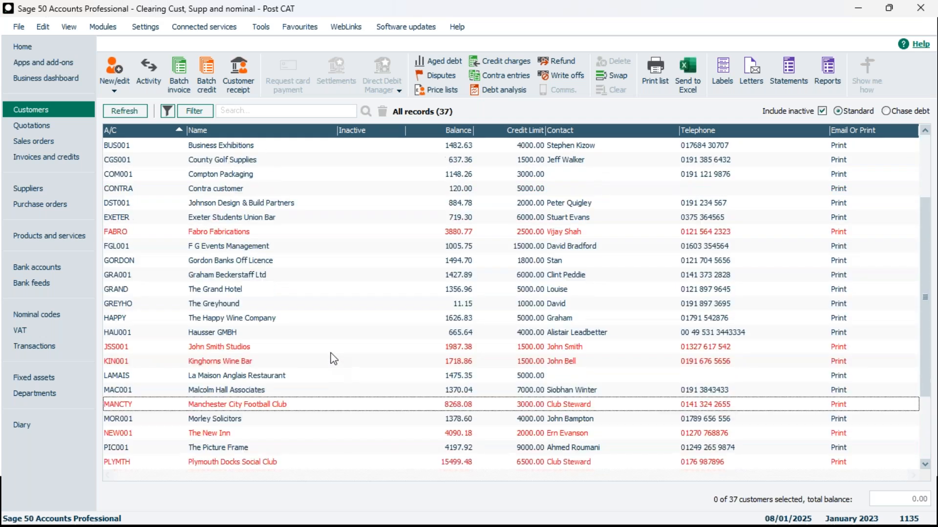
scroll(332, 342, "down", 2)
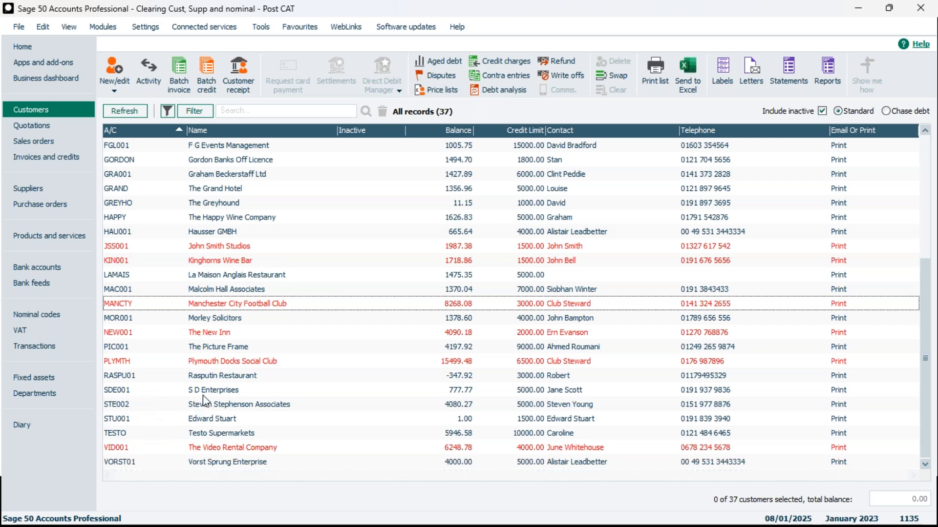
scroll(220, 371, "up", 4)
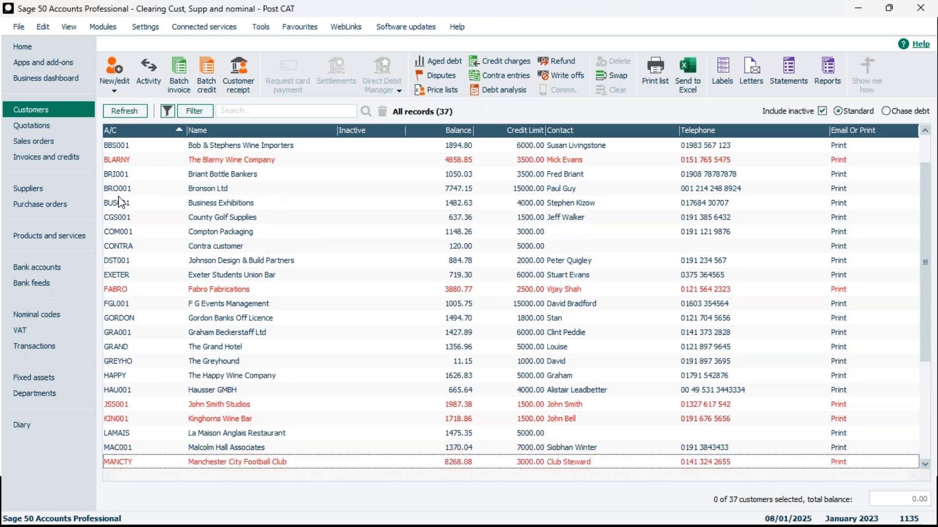
Select all supplier records, delete them with confirmation and dismiss the resulting message
left_click(40, 190)
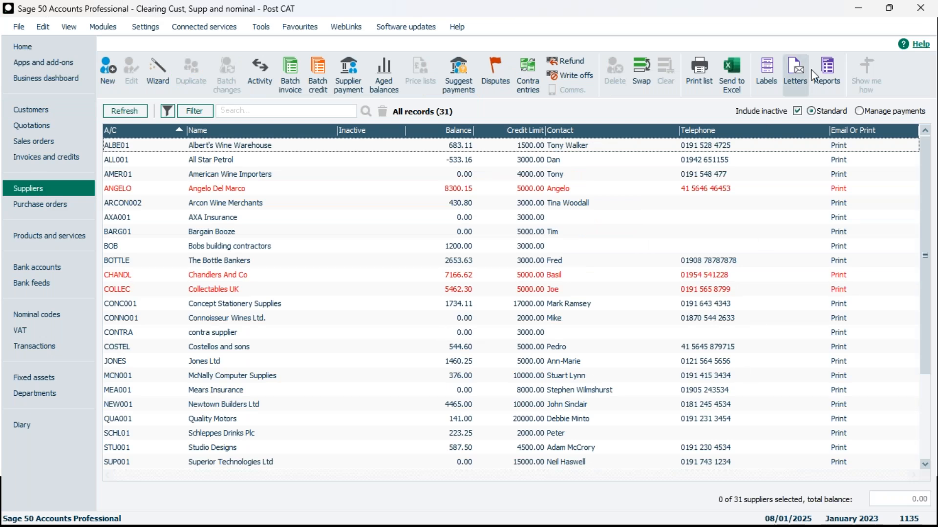
left_click(640, 78)
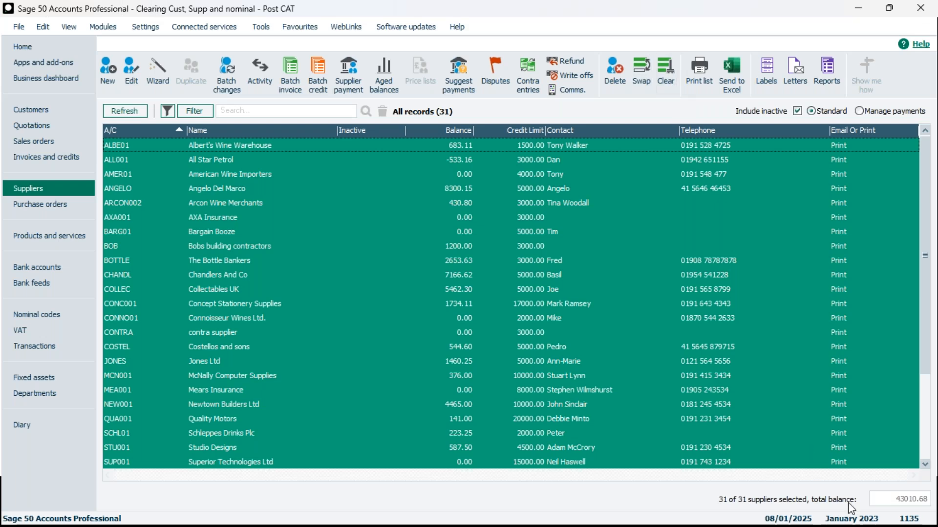
left_click(615, 78)
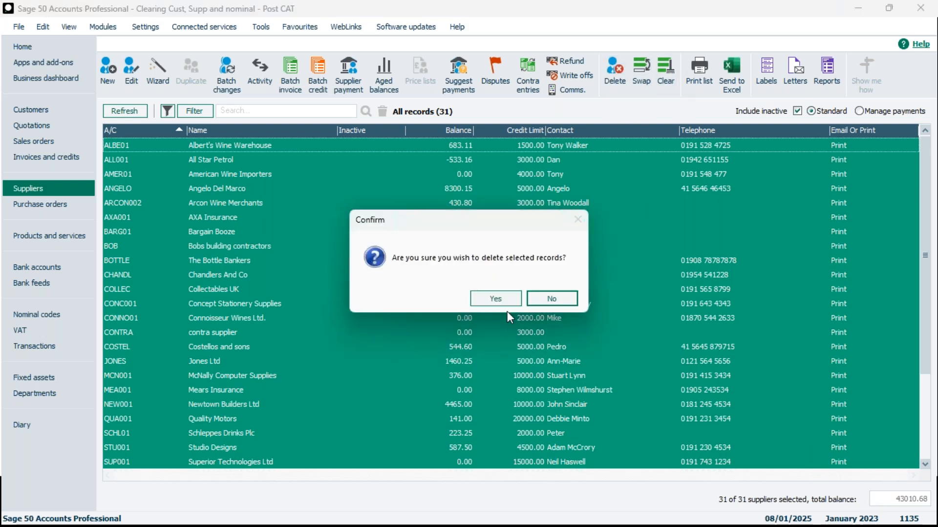
left_click(506, 301)
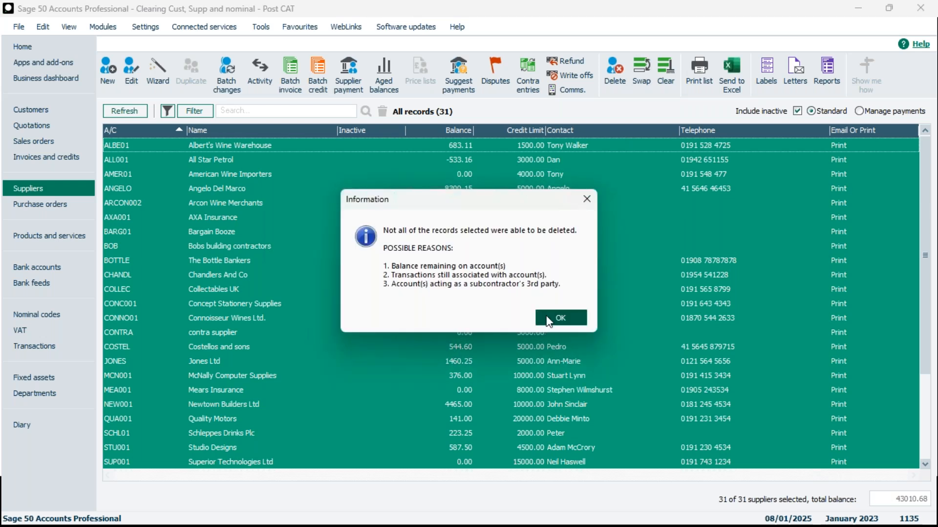
left_click(561, 318)
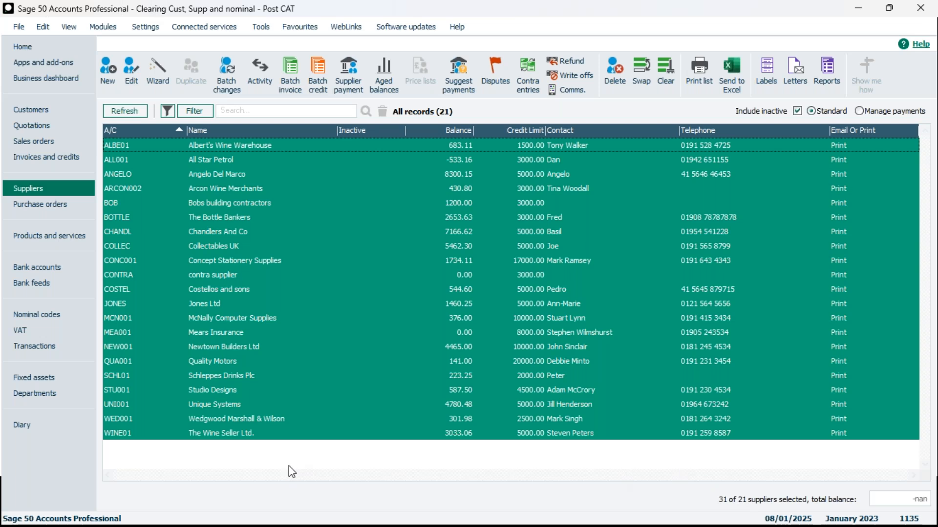
Try to delete the Beer Sales account from the nominal codes list, confirming the deletion and dismissing the resulting message
left_click(47, 316)
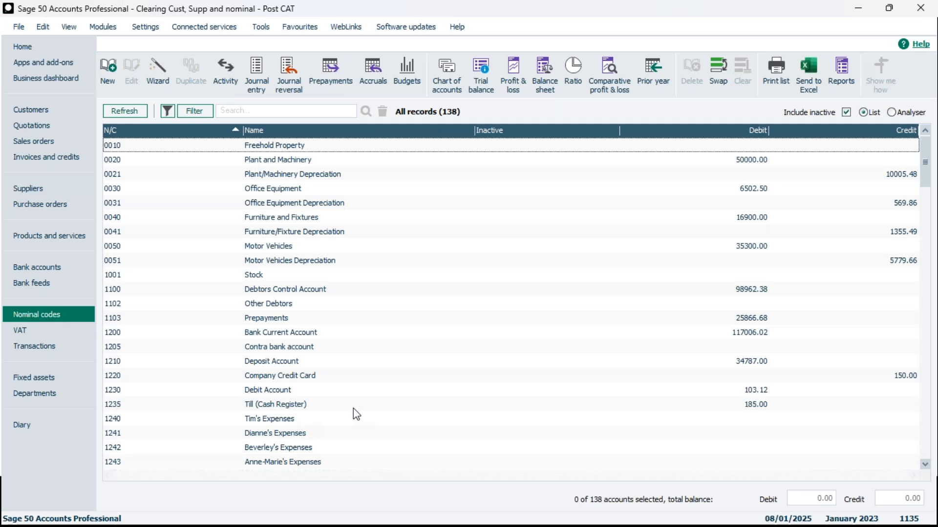
scroll(338, 389, "down", 3)
scroll(367, 372, "down", 3)
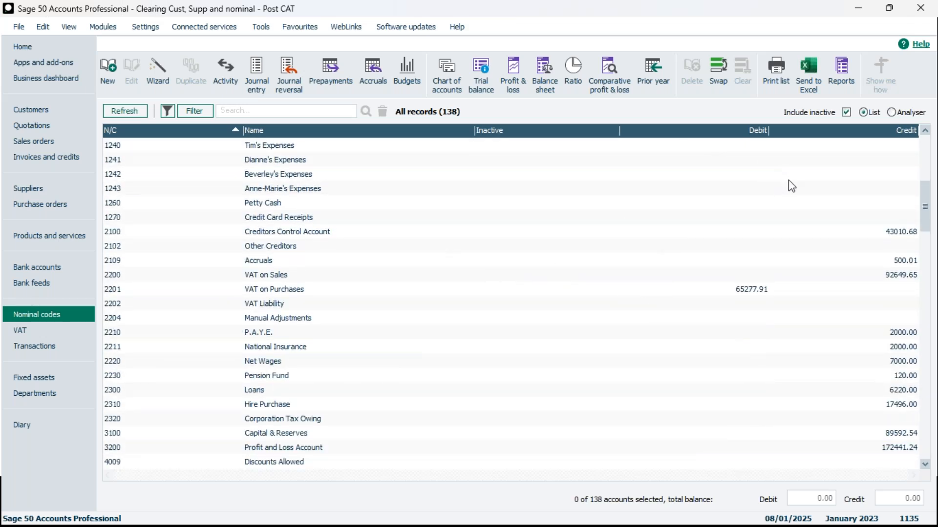
scroll(283, 407, "down", 1)
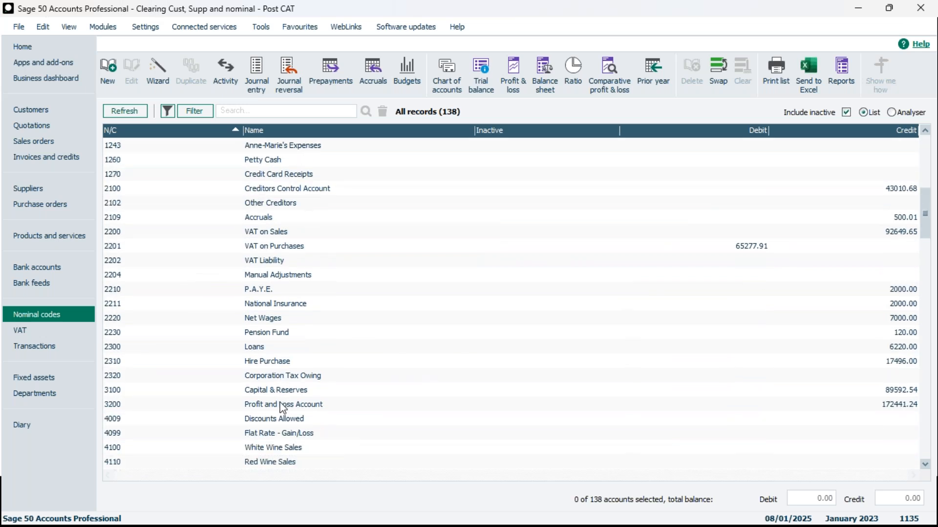
scroll(282, 408, "down", 1)
scroll(281, 413, "down", 1)
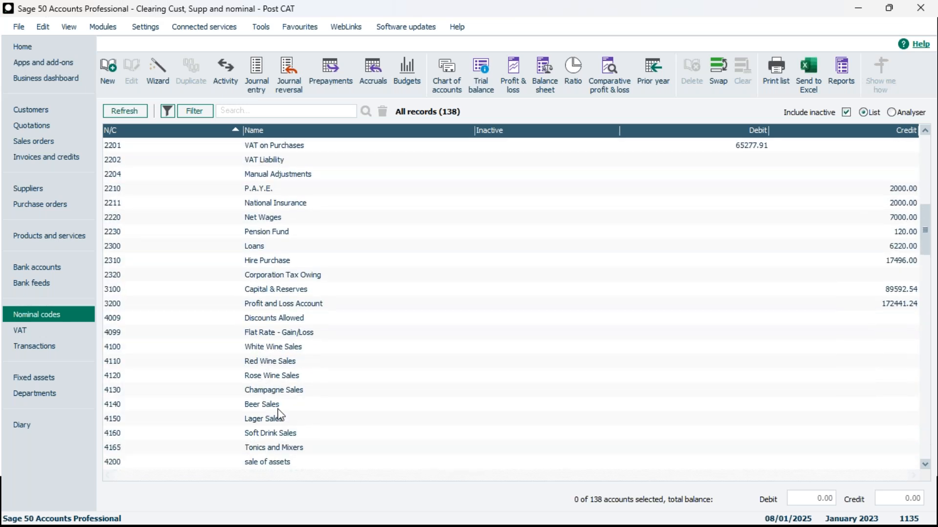
left_click(278, 409)
mouse_move(576, 510)
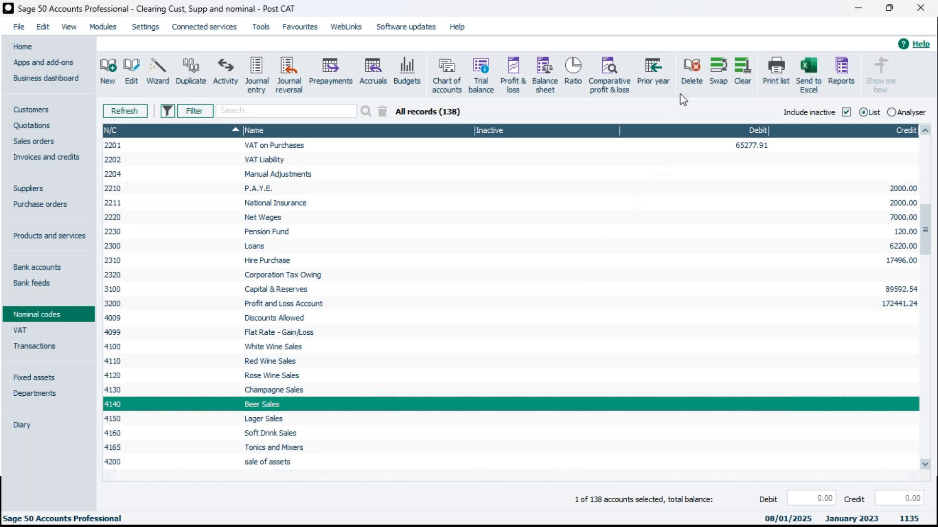
left_click(696, 80)
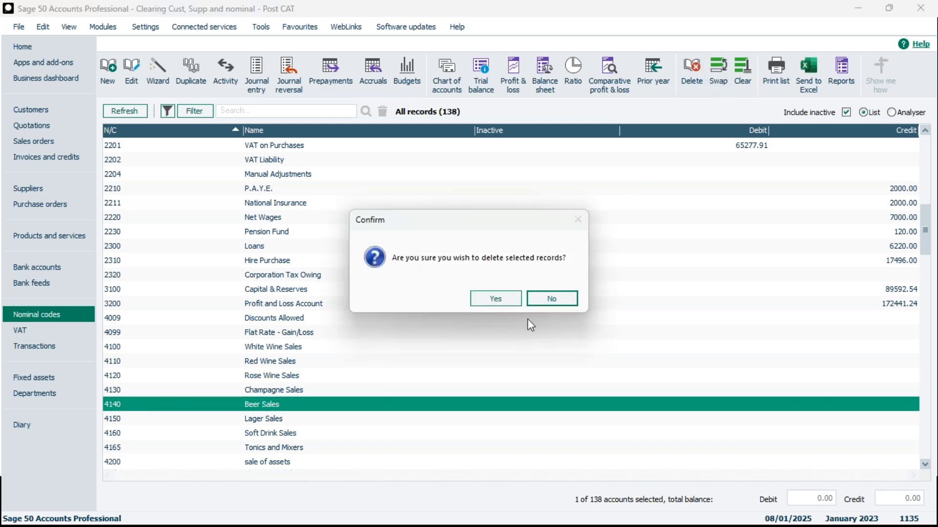
left_click(494, 298)
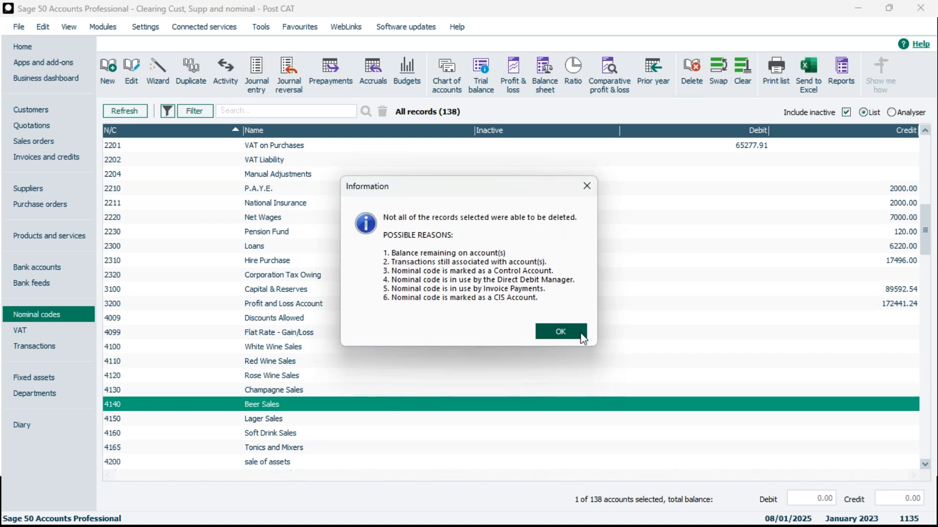
left_click(560, 331)
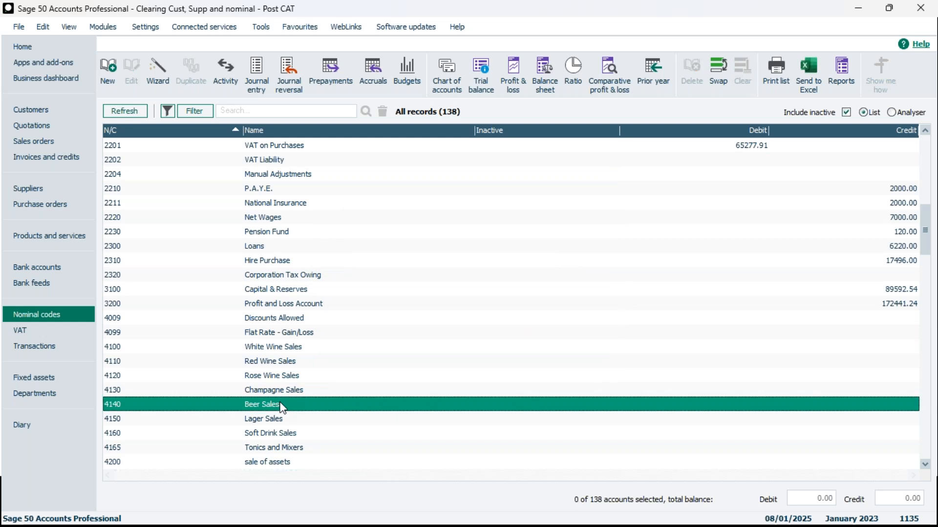
Open the Beer Sales nominal record full screen, view its transaction activity and close the record
double_click(280, 404)
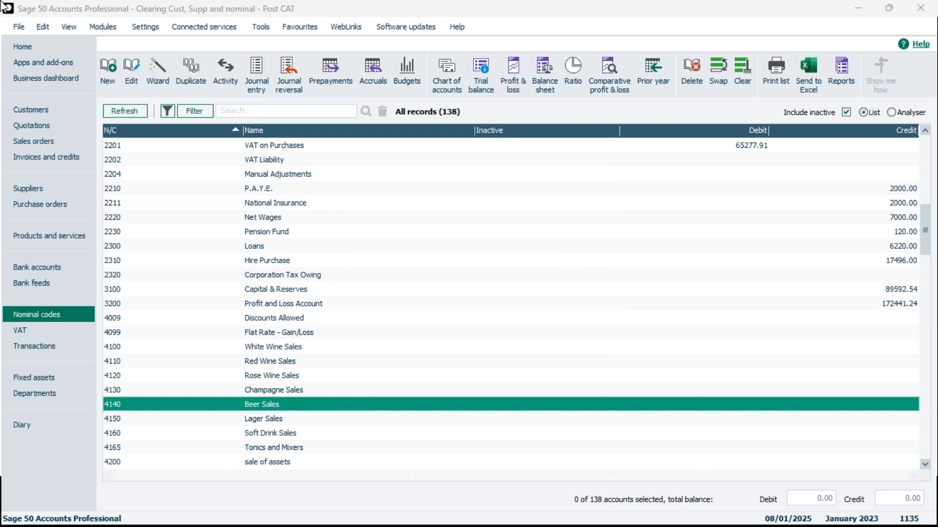
left_click_drag(3, 6, 389, 4)
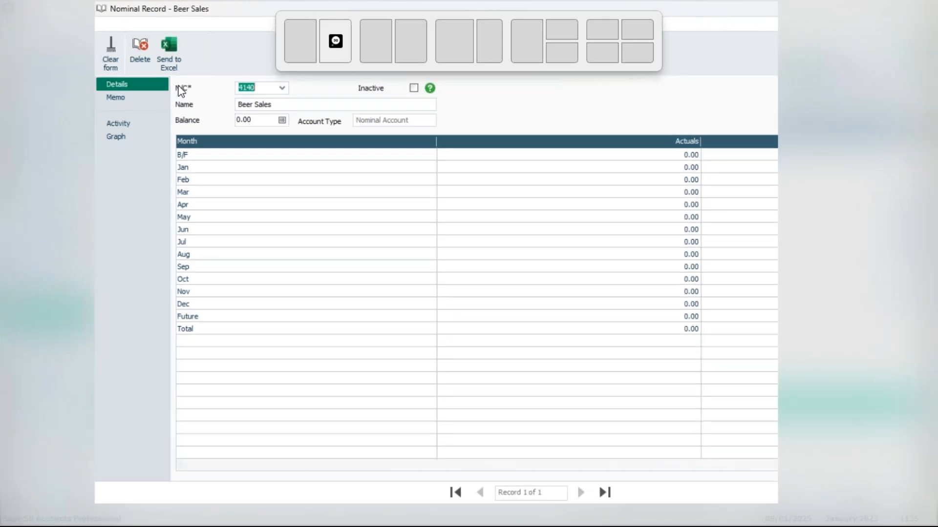
left_click(23, 129)
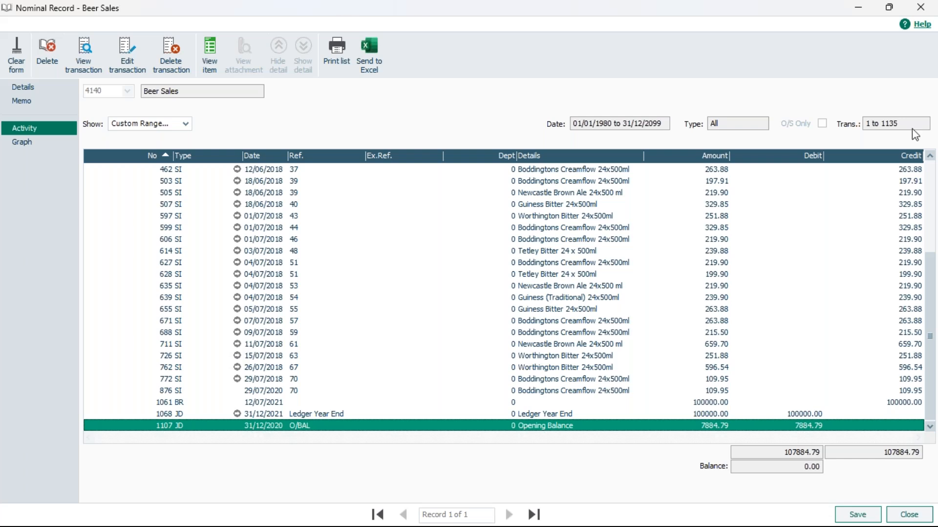
left_click(922, 13)
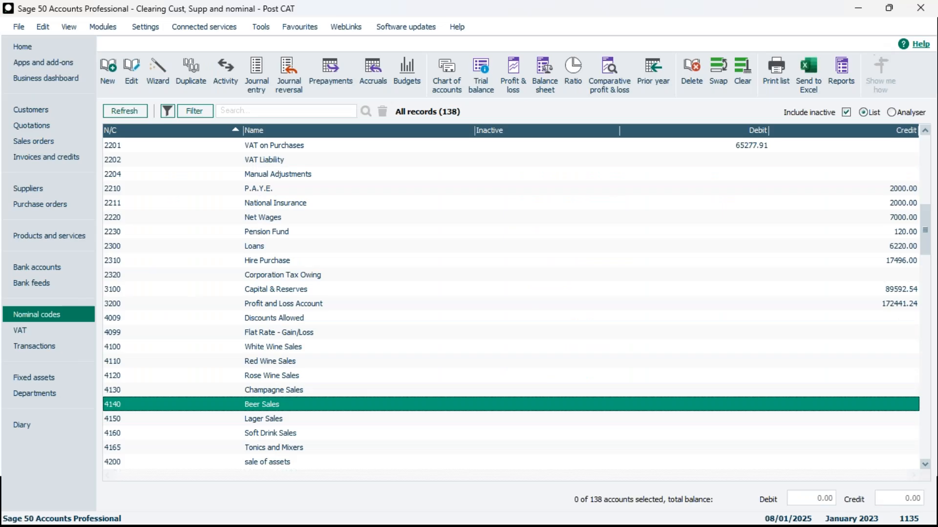
Open the Accessories nominal record, examine the transactions in its activity and close the record
scroll(254, 405, "down", 2)
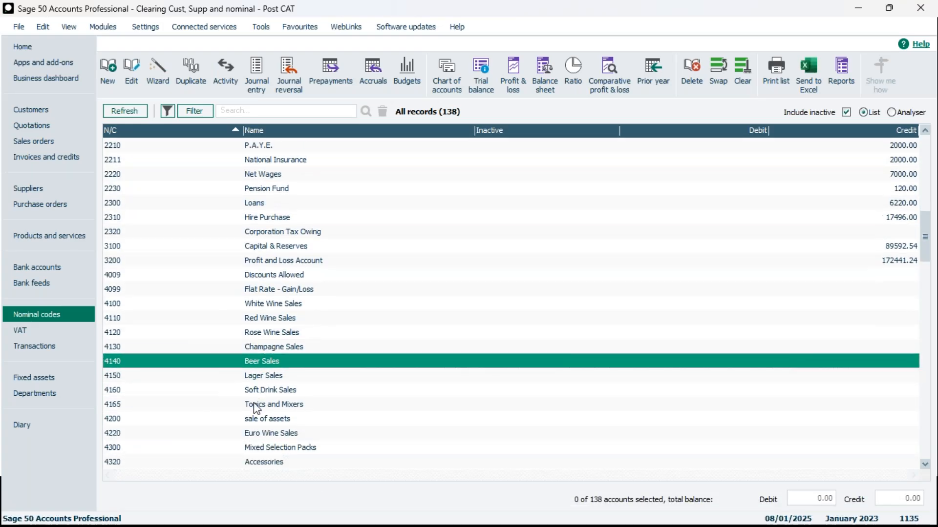
left_click(274, 439)
double_click(274, 435)
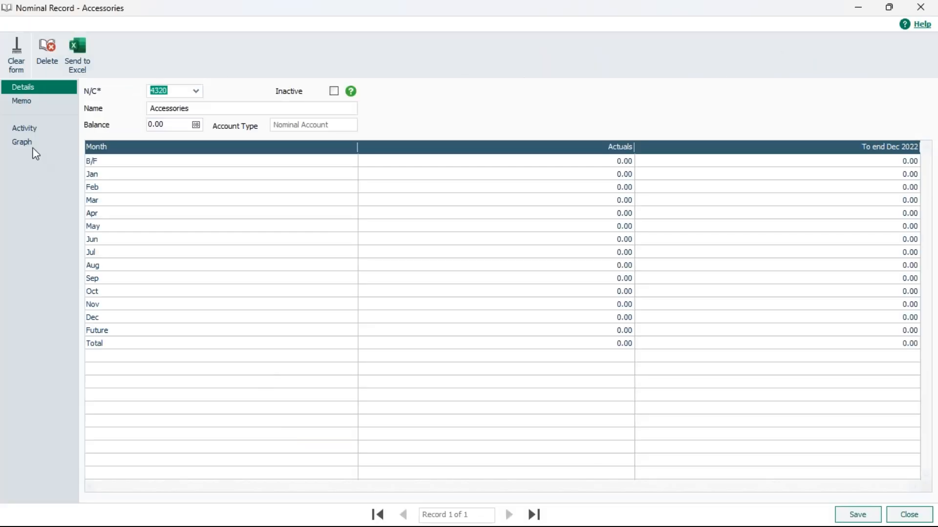
left_click(30, 129)
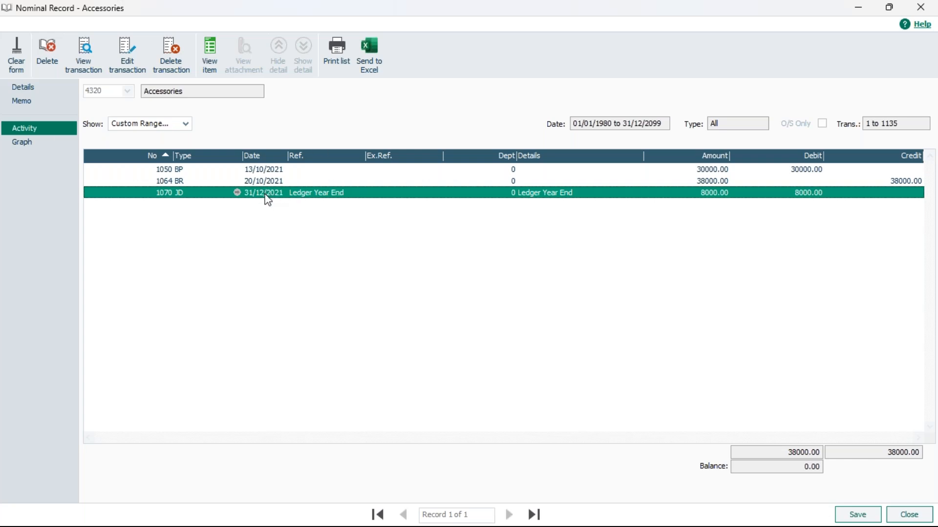
left_click(291, 185)
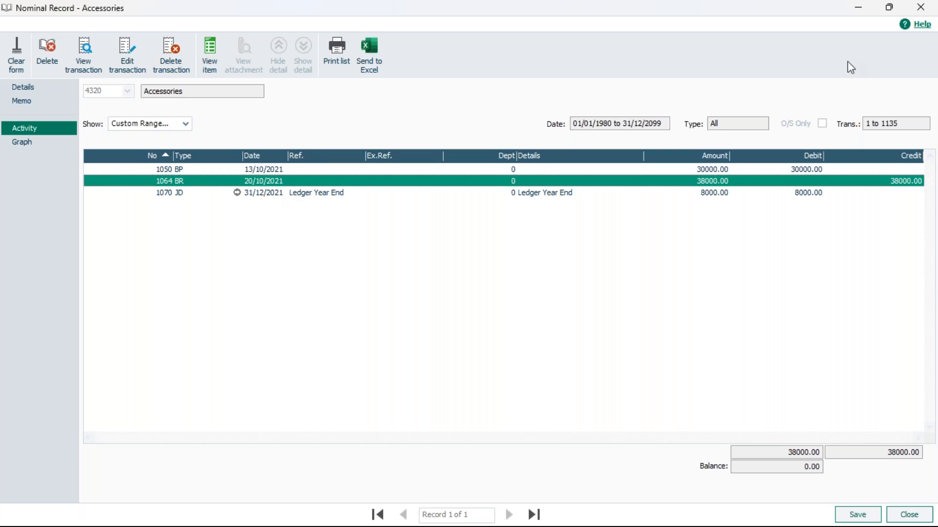
left_click(910, 516)
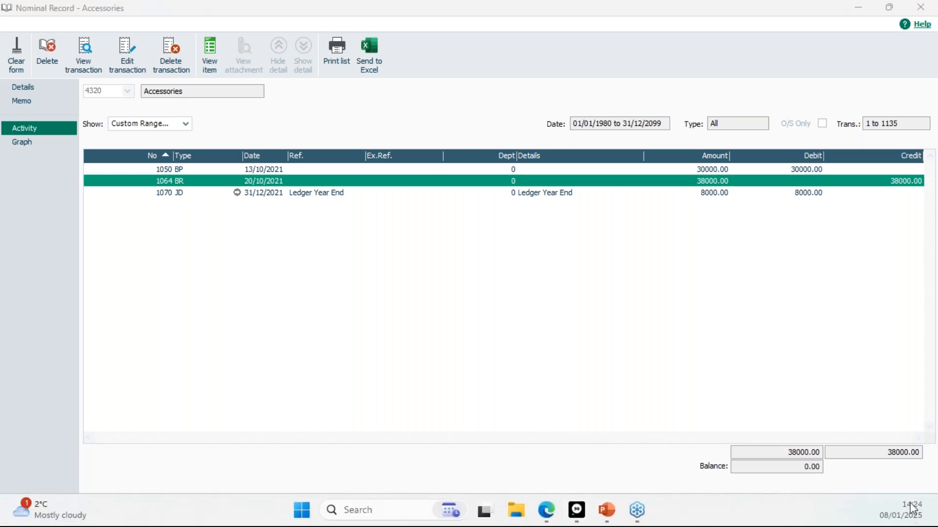
left_click(810, 293)
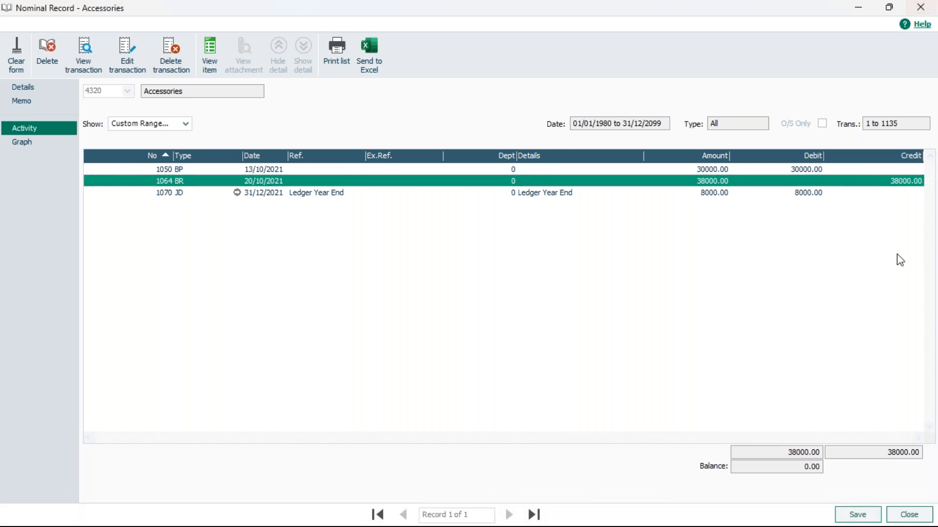
left_click(925, 11)
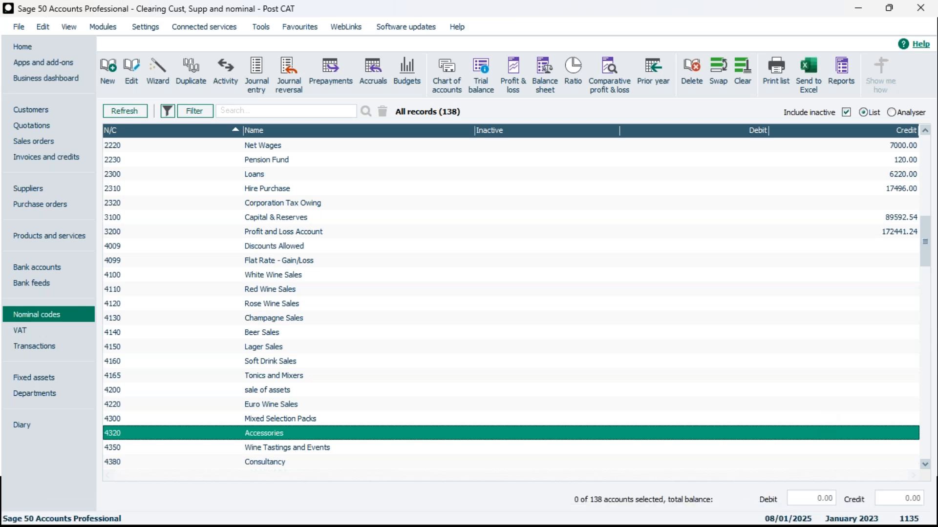
left_click(640, 495)
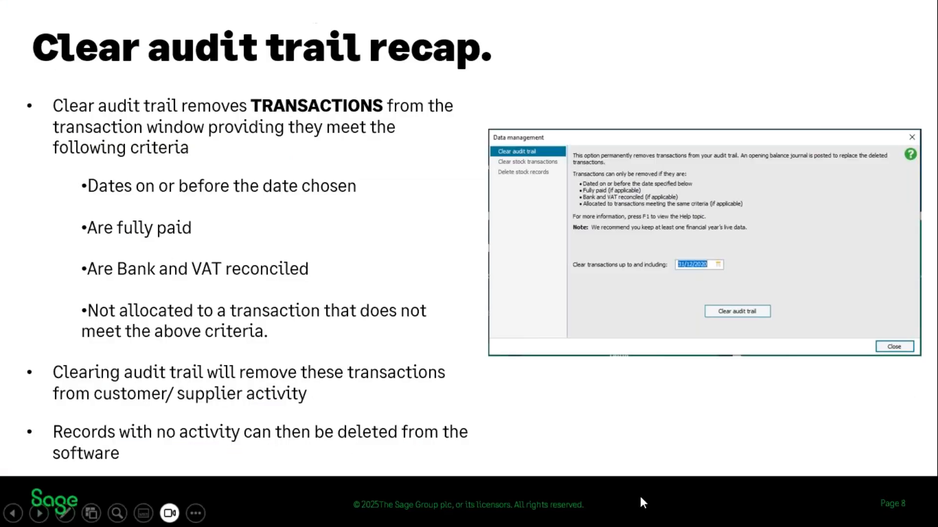
left_click(463, 399)
left_click(463, 398)
left_click(463, 400)
left_click(456, 398)
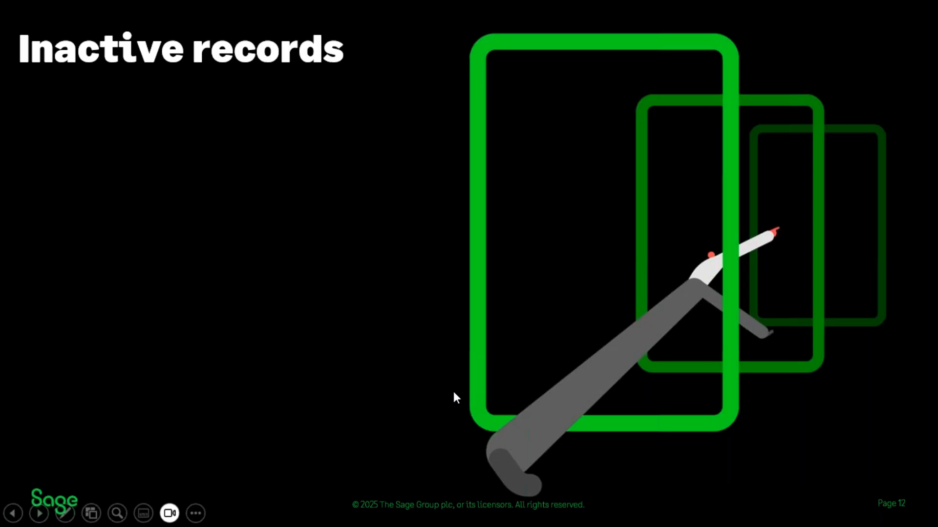